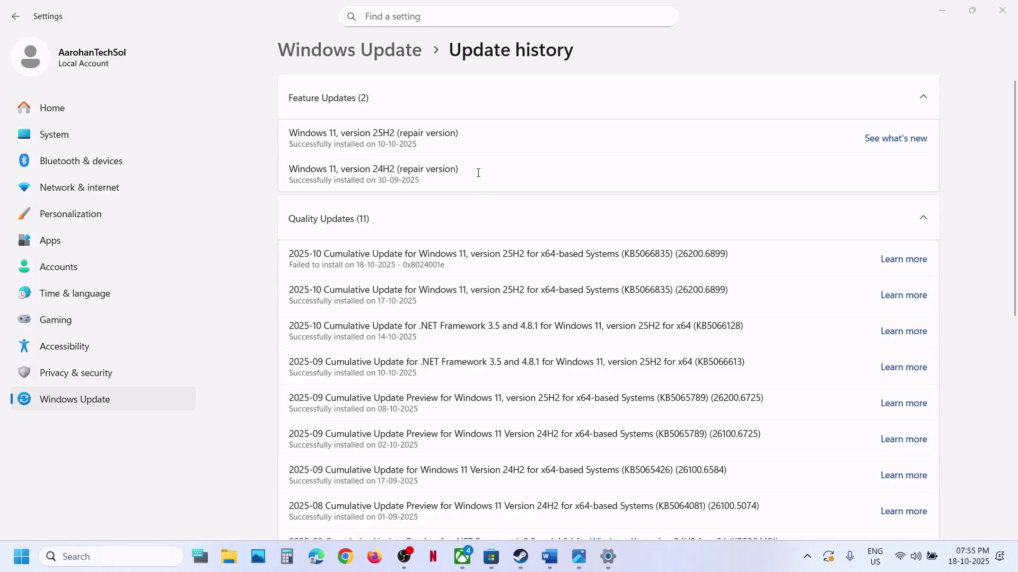
Step: Highlight '25H2' in the first Feature Updates entry of the update history
drag(373, 133, 398, 133)
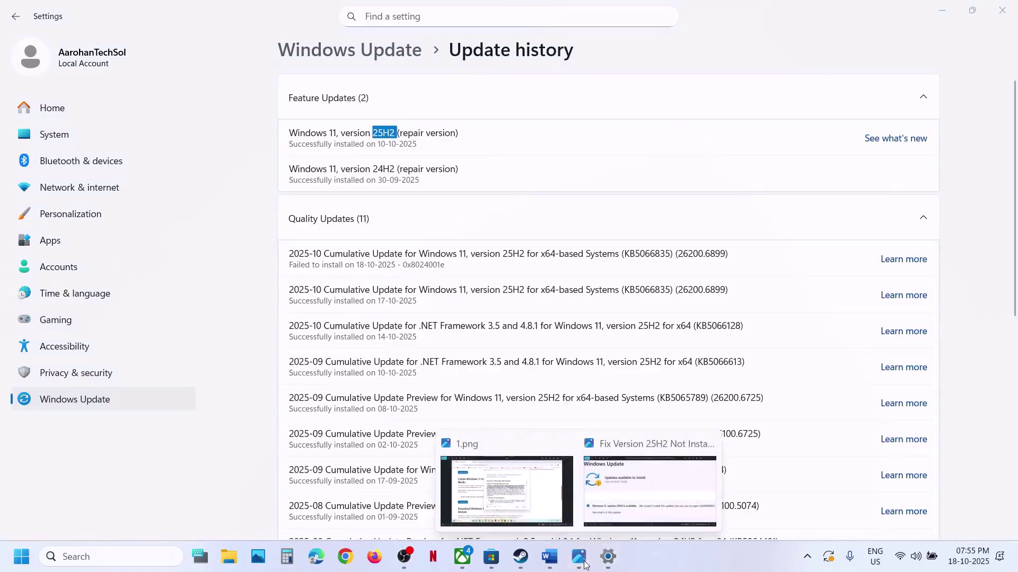
Step: View the 0x800f0983 error screenshot, then follow the Step 1 download link in the notes
click(636, 485)
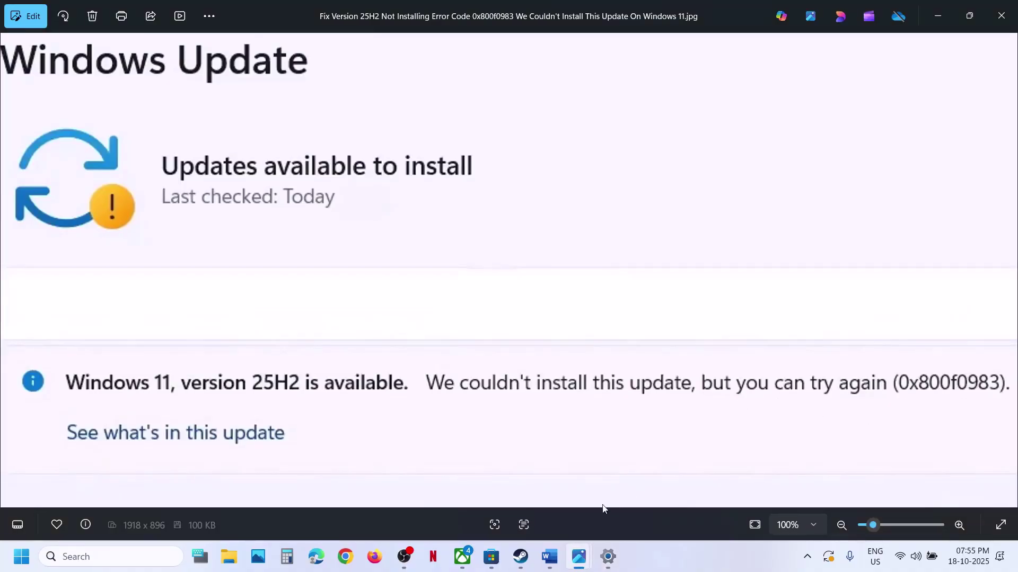
click(552, 554)
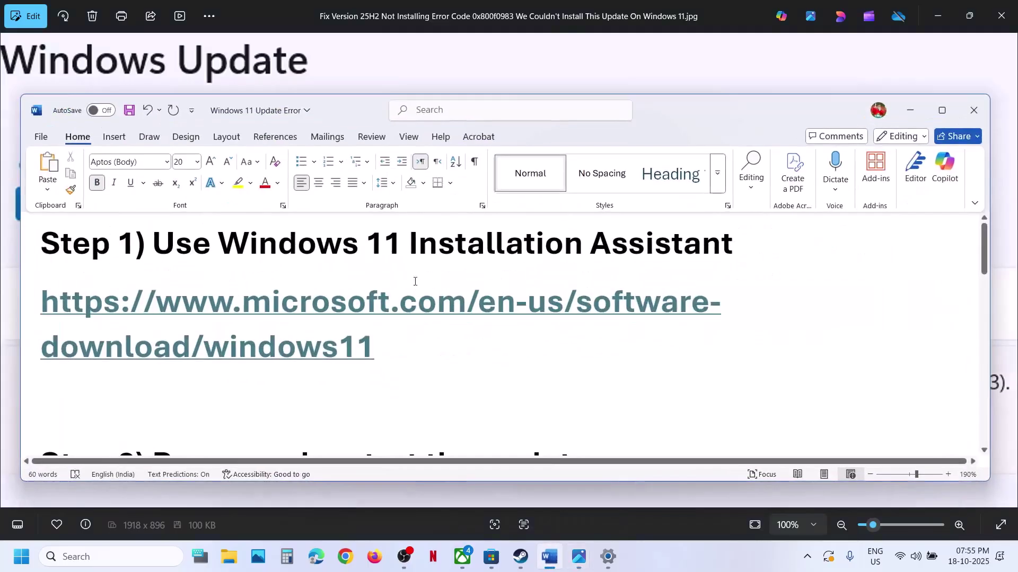
ctrl+click(200, 318)
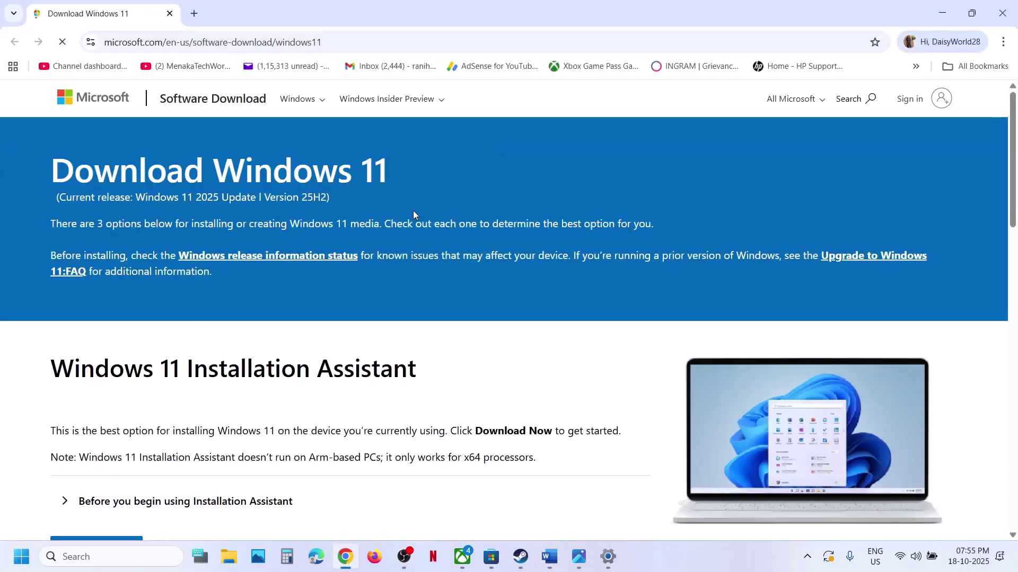
Step: Run the Windows 11 Installation Assistant, which reports Windows already current, then return to the Step 2 notes
scroll(259, 355, down, 2)
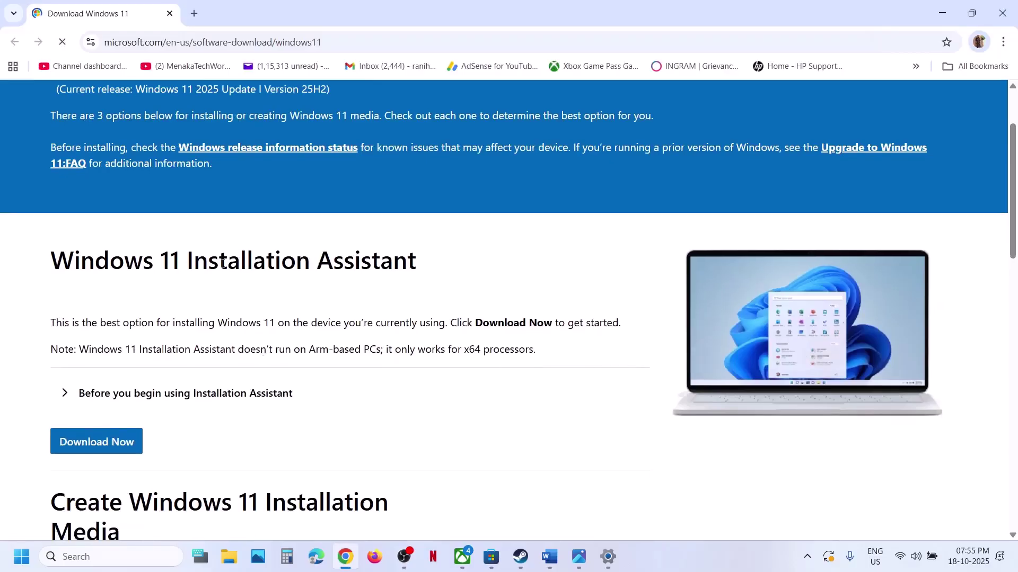
click(97, 441)
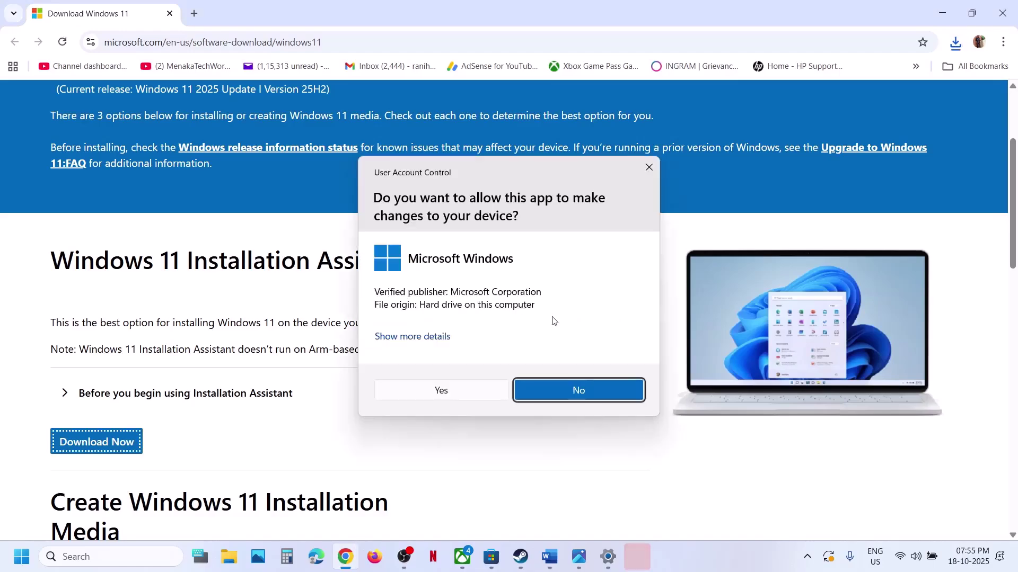
click(452, 393)
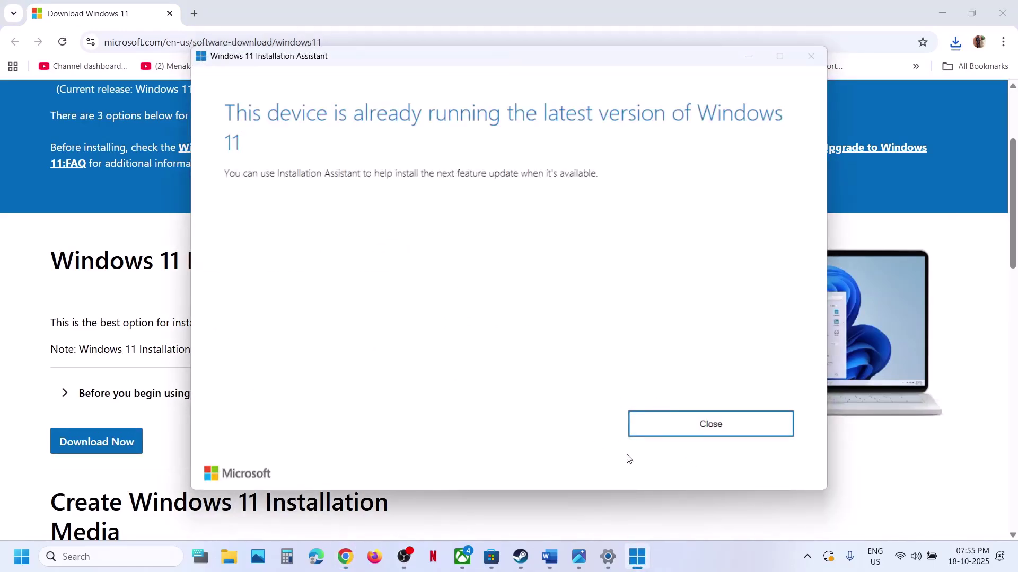
click(680, 431)
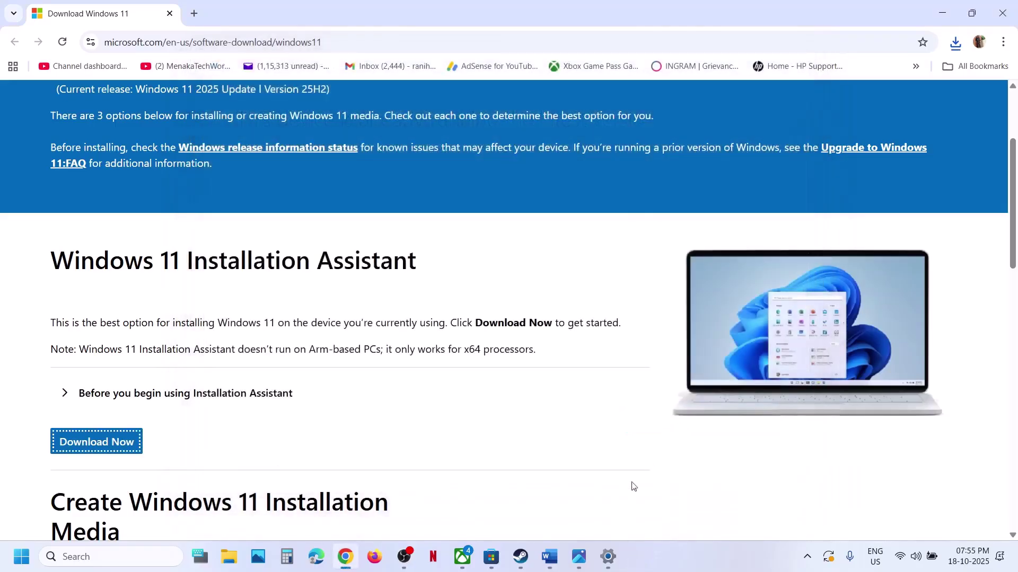
click(551, 557)
scroll(375, 351, down, 3)
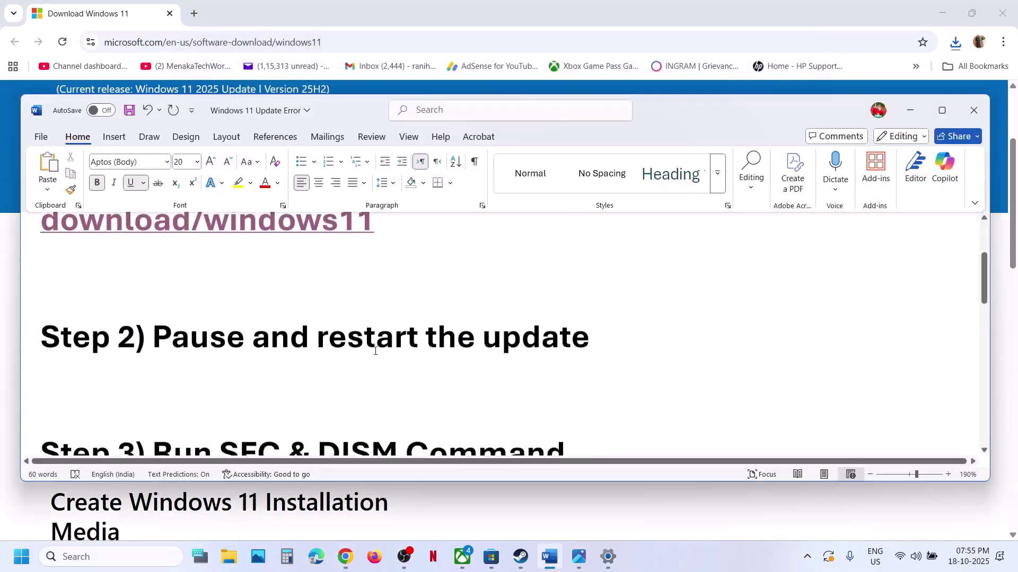
Step: Pause Windows updates for one week until 25-10-2025, then resume them and check for updates
scroll(374, 349, up, 1)
key(alt+Tab)
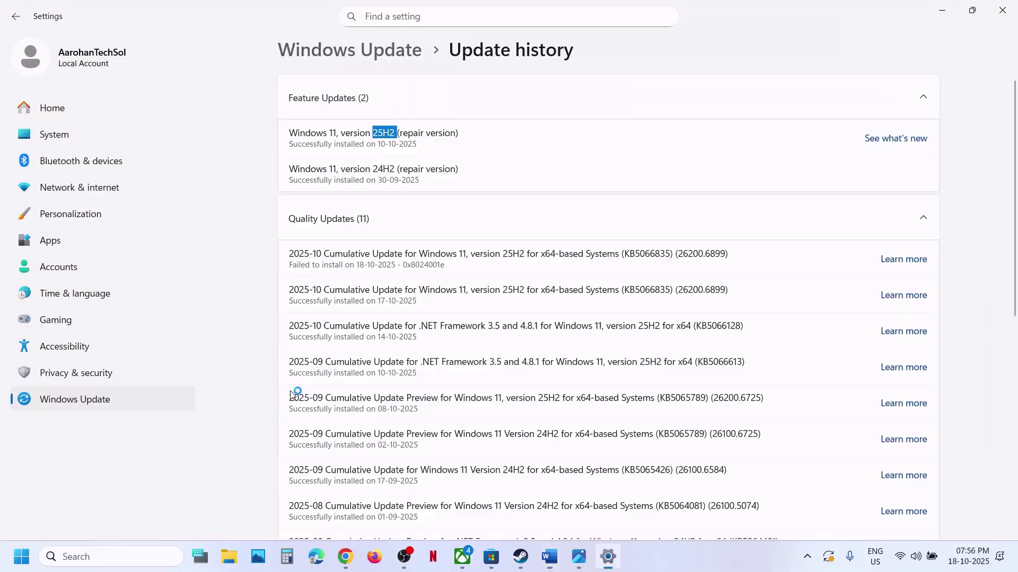
click(74, 395)
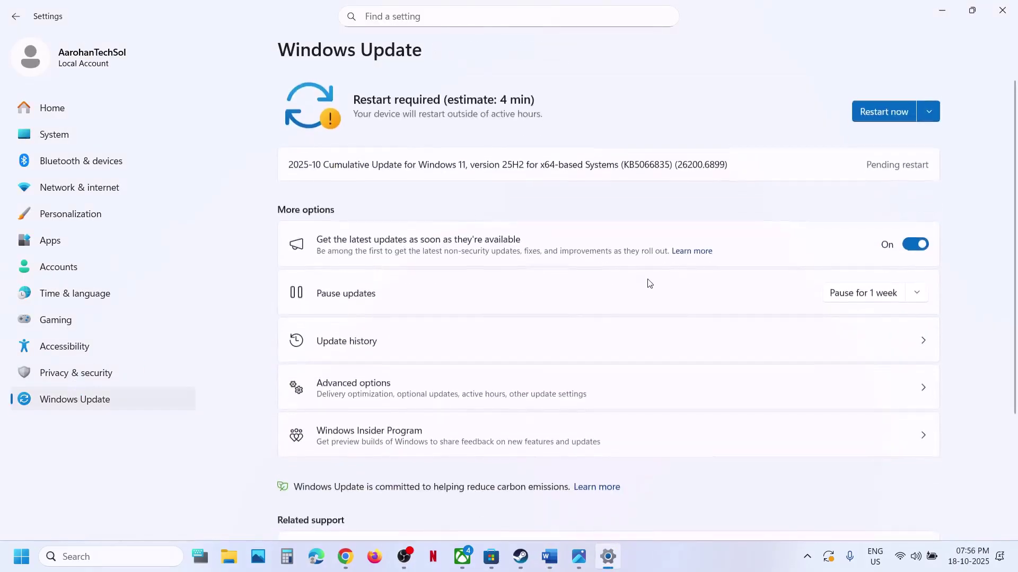
click(851, 293)
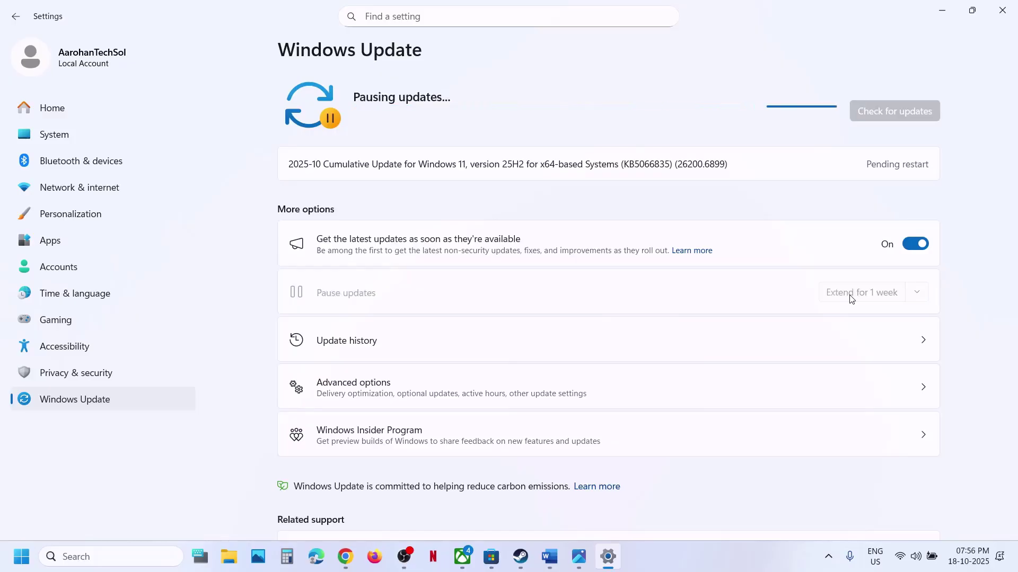
click(687, 551)
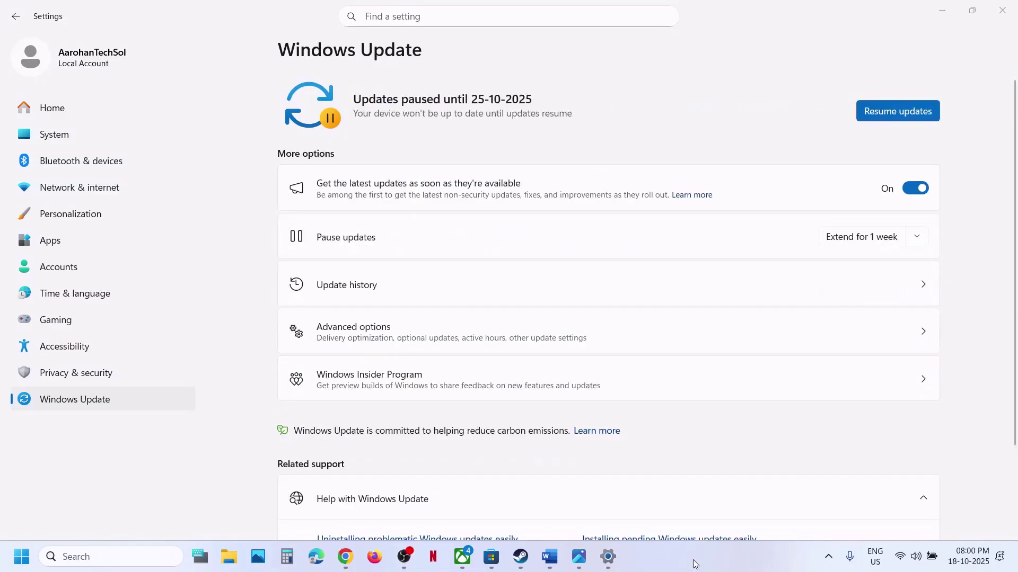
click(891, 112)
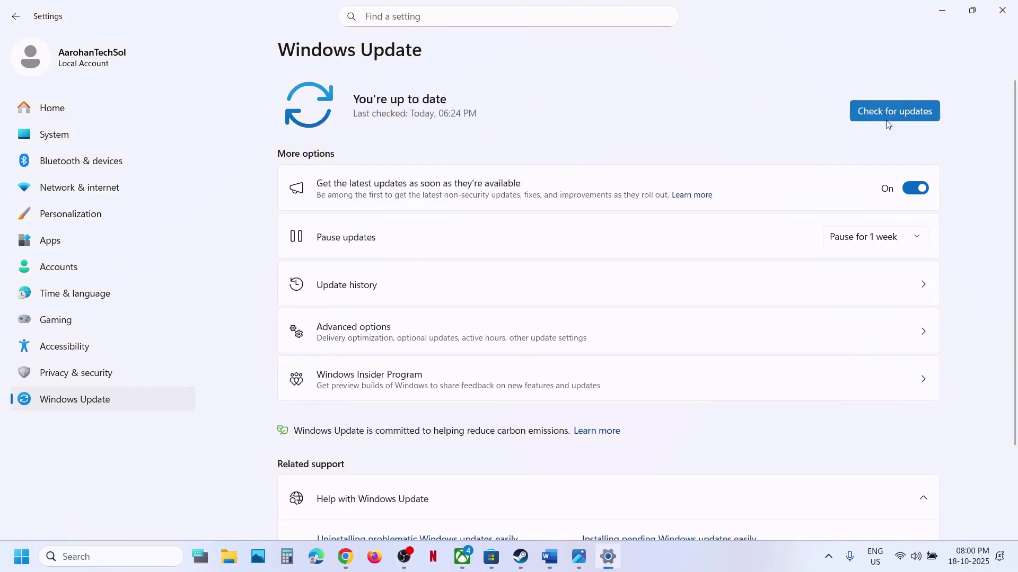
click(552, 568)
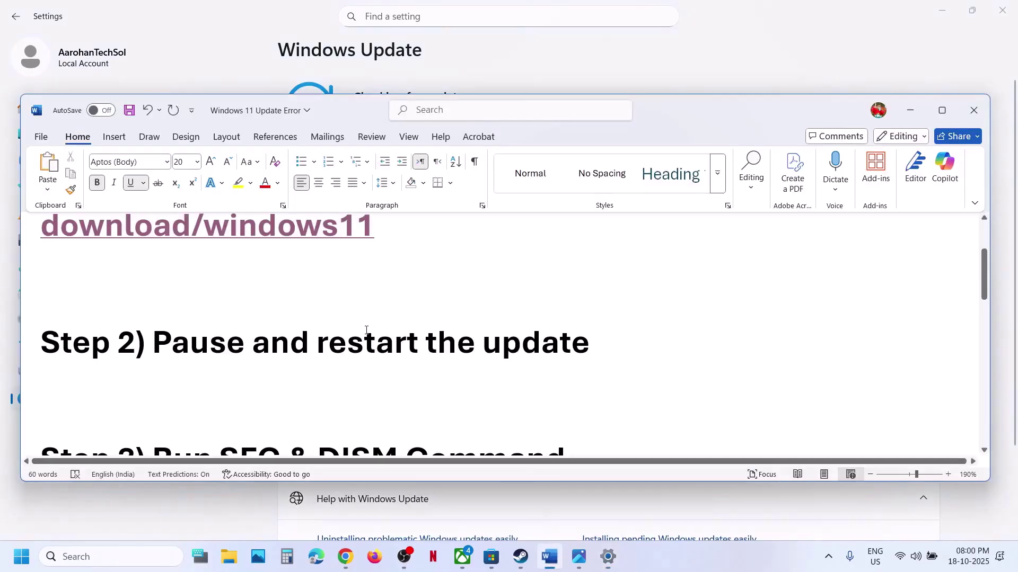
Step: Search 'cmd' and launch Command Prompt as administrator
scroll(365, 329, down, 5)
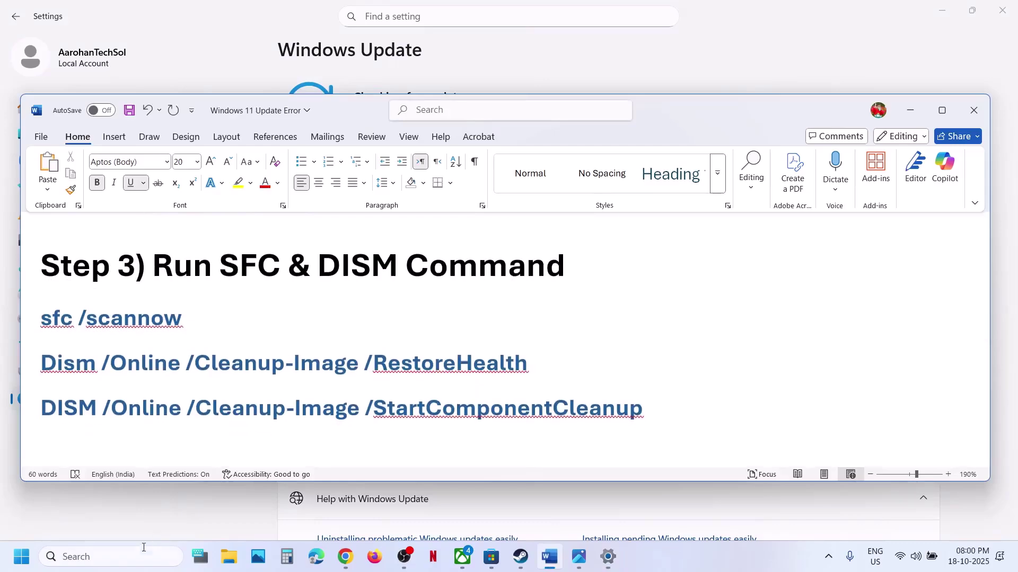
click(134, 555)
text(cmd)
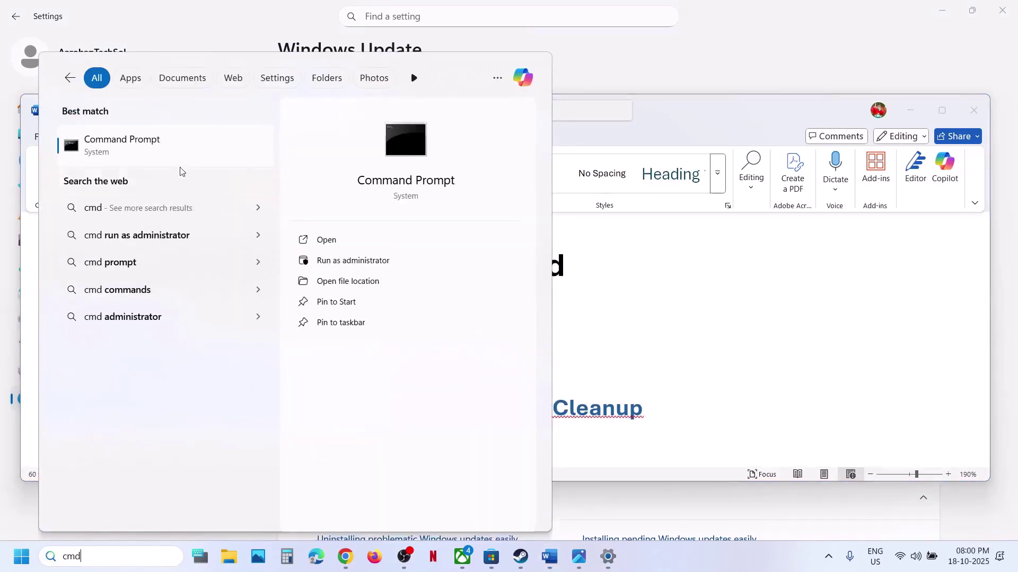
right_click(131, 152)
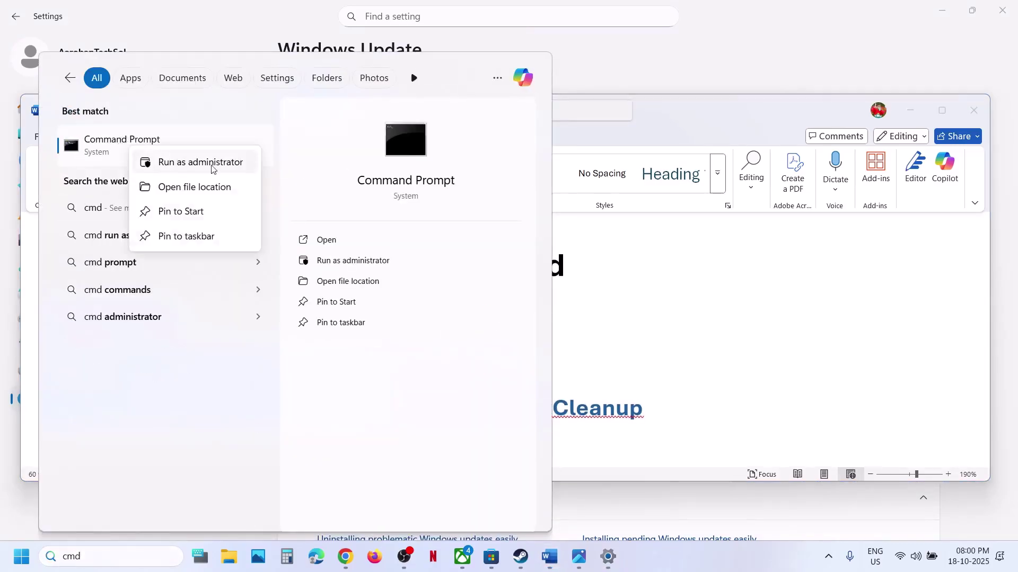
click(199, 162)
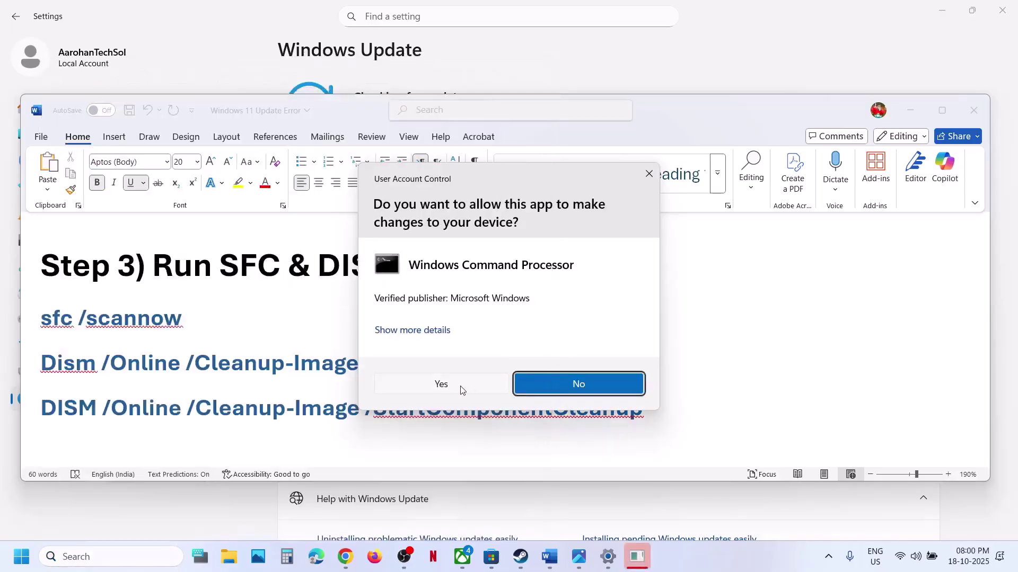
click(461, 390)
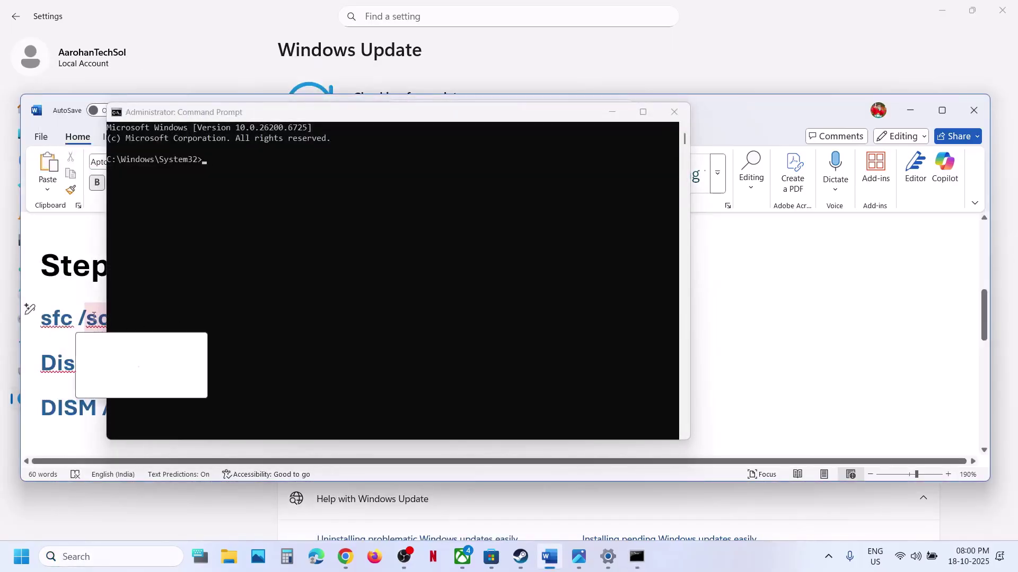
Step: Paste and run sfc /scannow from the notes; it reports a repair pending reboot
triple_click(95, 317)
click(355, 256)
right_click(355, 256)
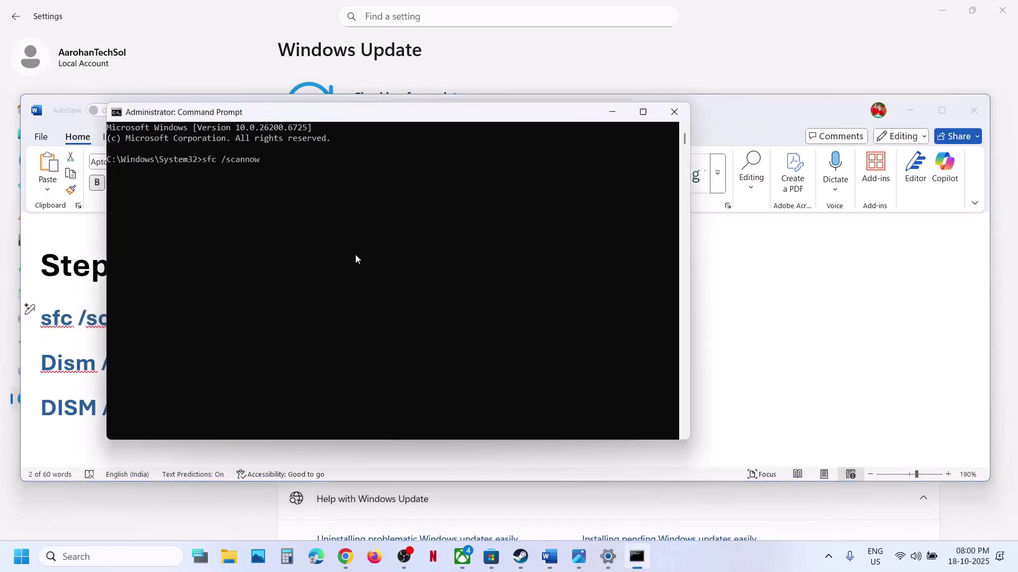
key(Return)
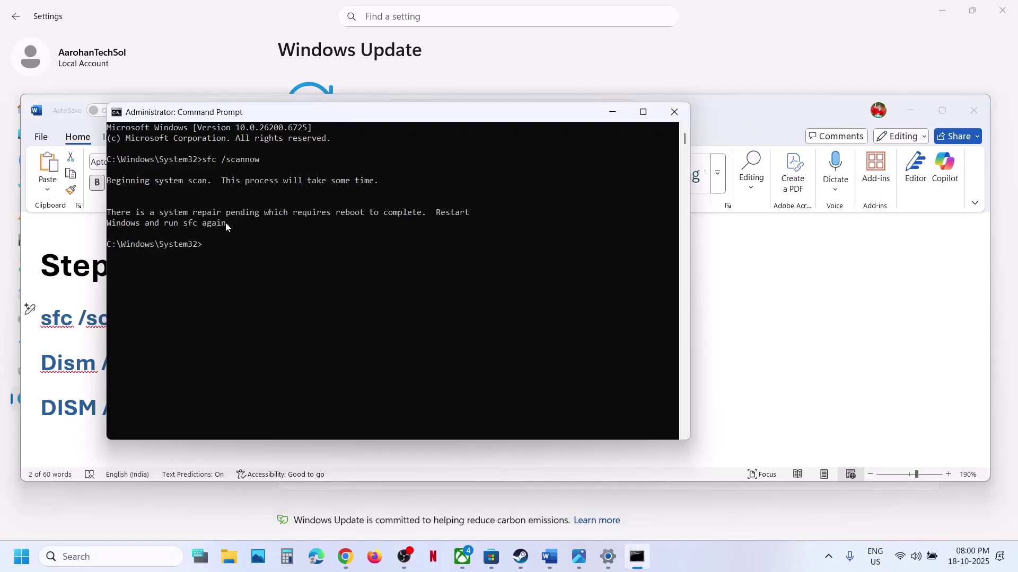
Step: Run DISM /Online /Cleanup-Image /RestoreHealth and select the StartComponentCleanup command in the notes
key(alt+Tab)
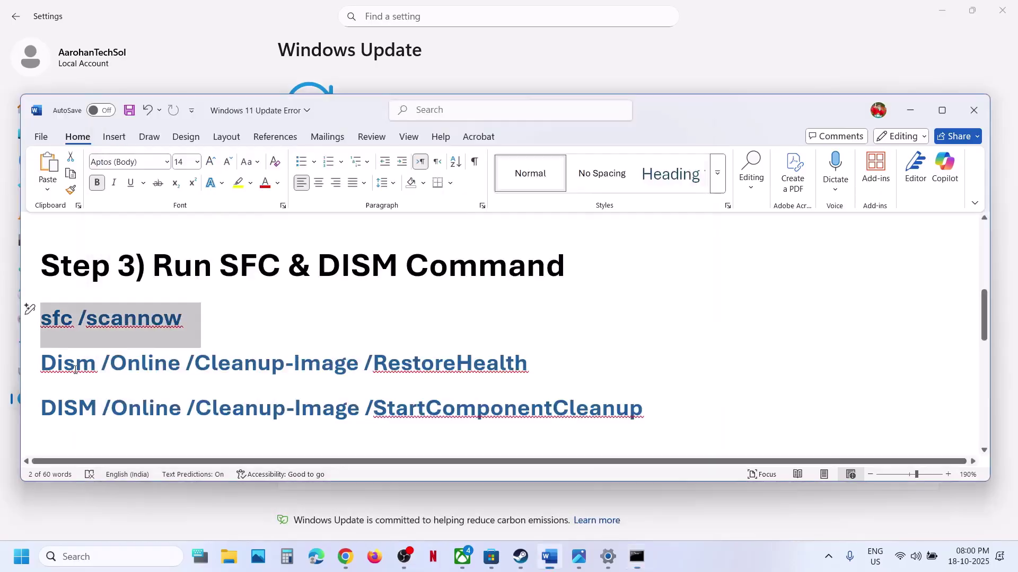
triple_click(330, 364)
key(alt+Tab)
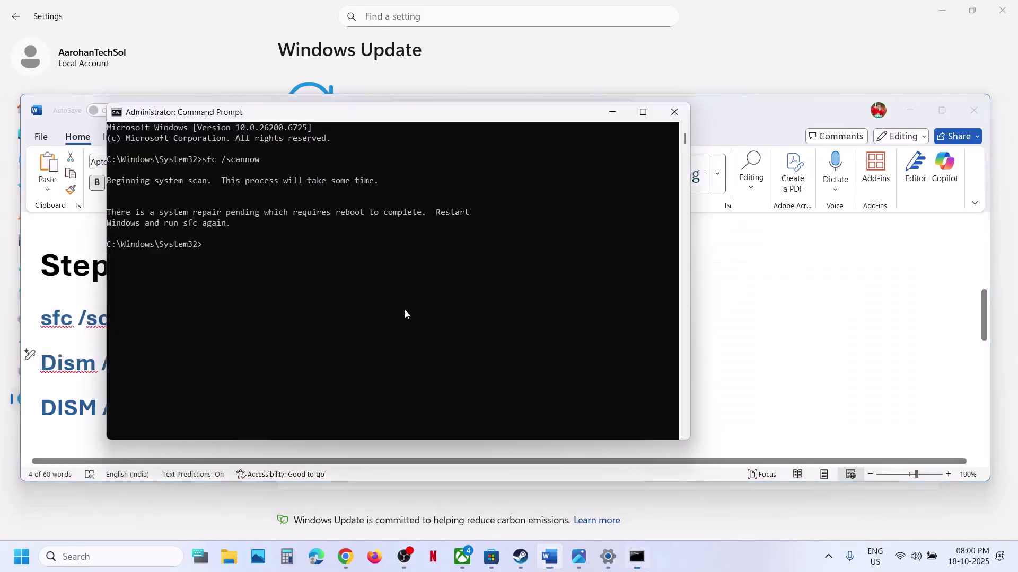
text(Dism /Online /Cleanup-Image /RestoreHealth)
key(Return)
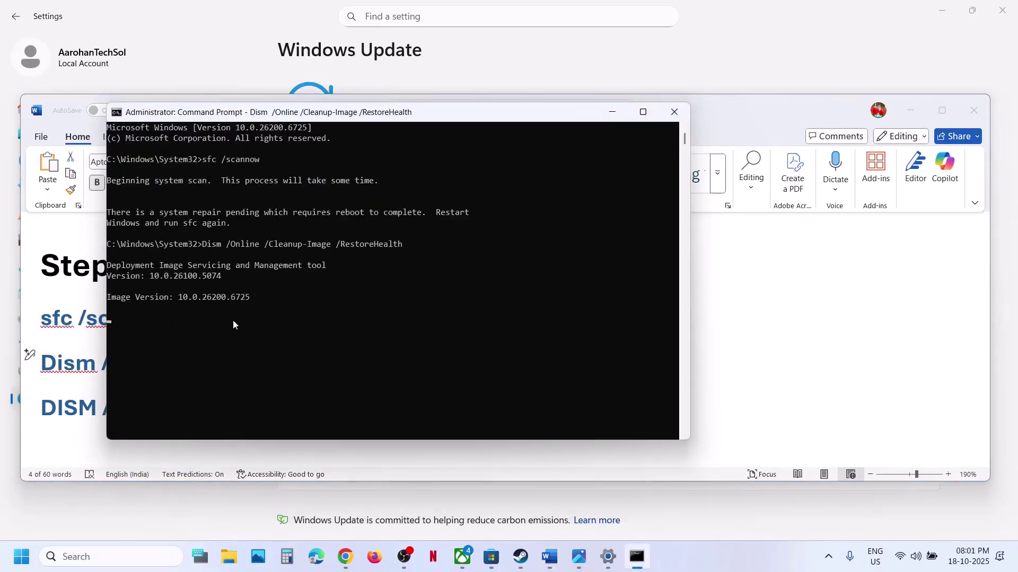
key(alt+Tab)
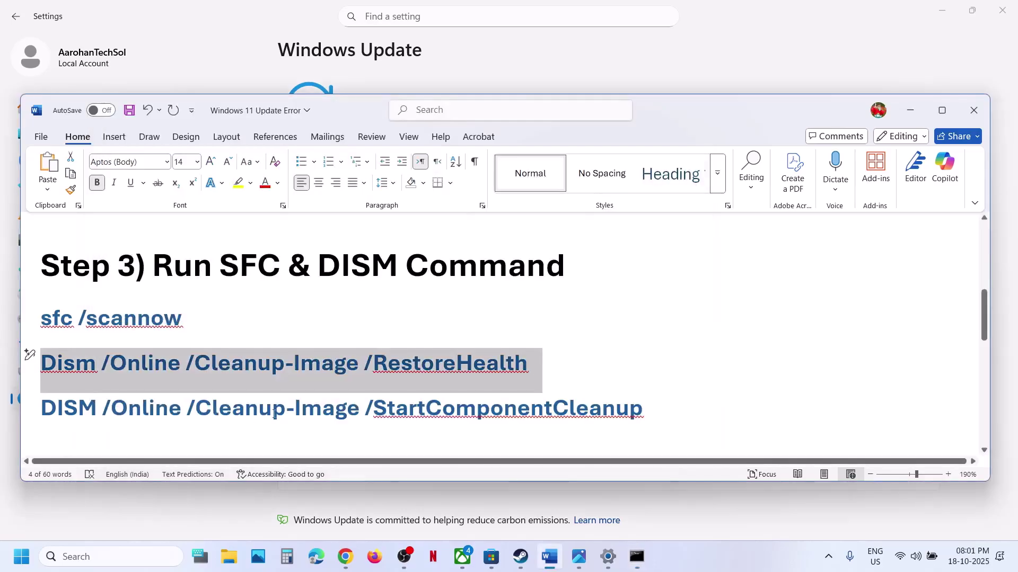
triple_click(273, 414)
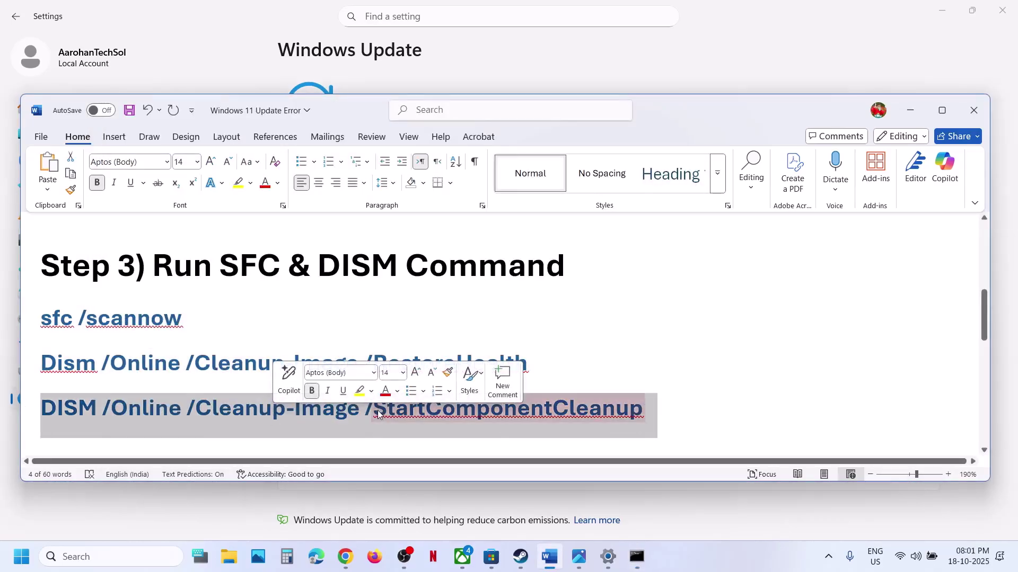
click(625, 564)
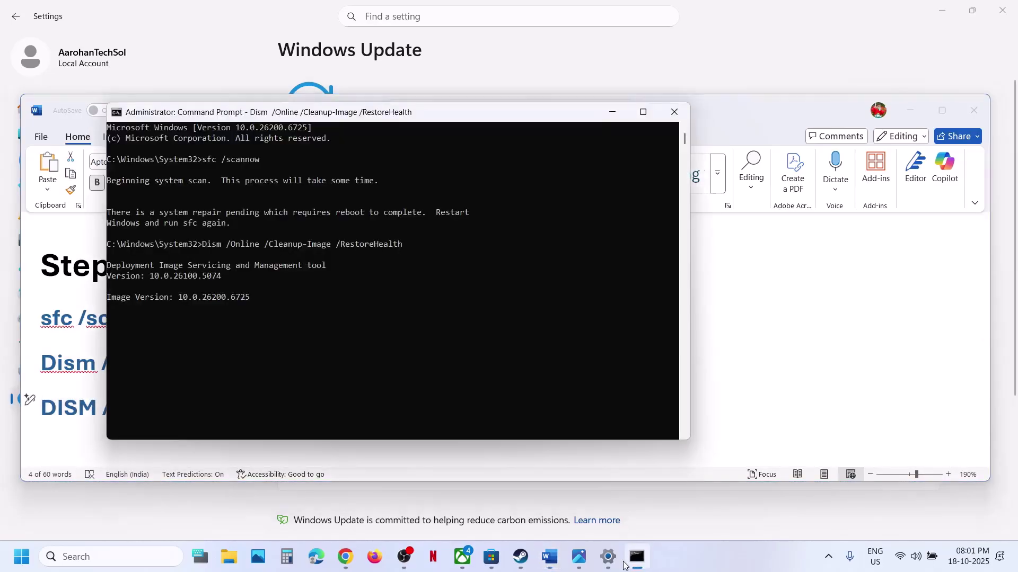
click(24, 424)
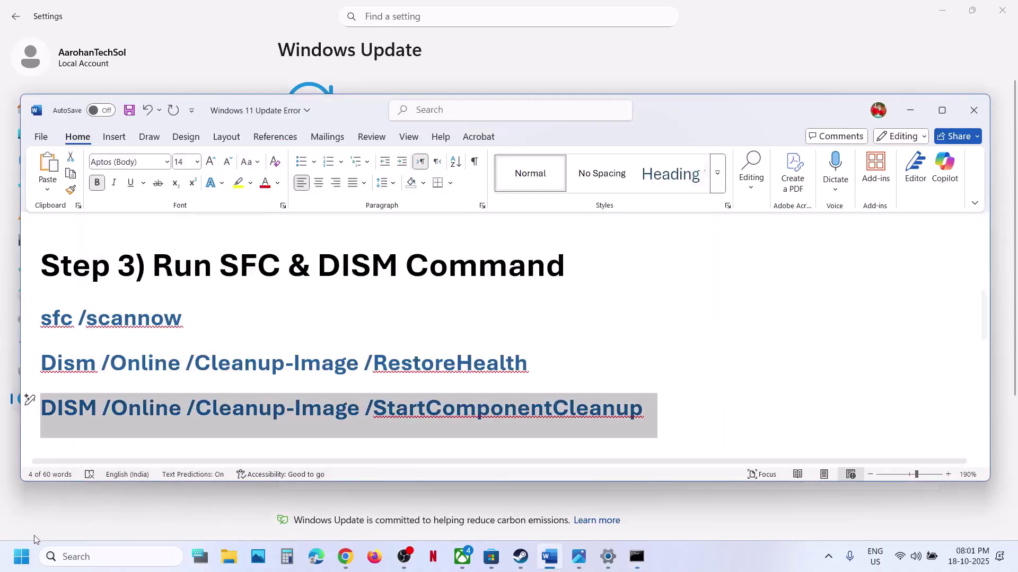
Step: Choose Restart from the Start menu power options and scroll the notes to Step 4
key(super)
click(385, 511)
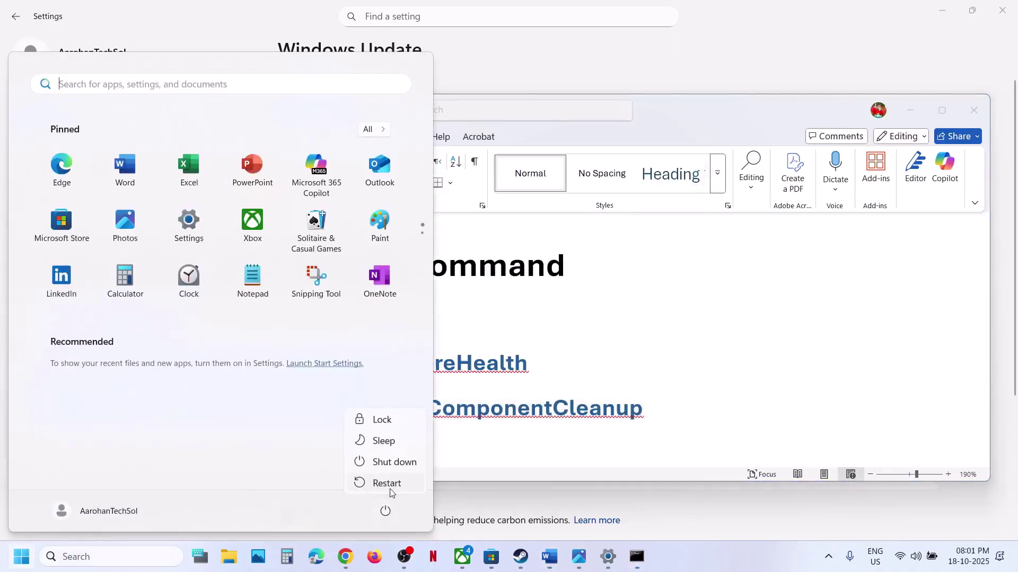
click(387, 484)
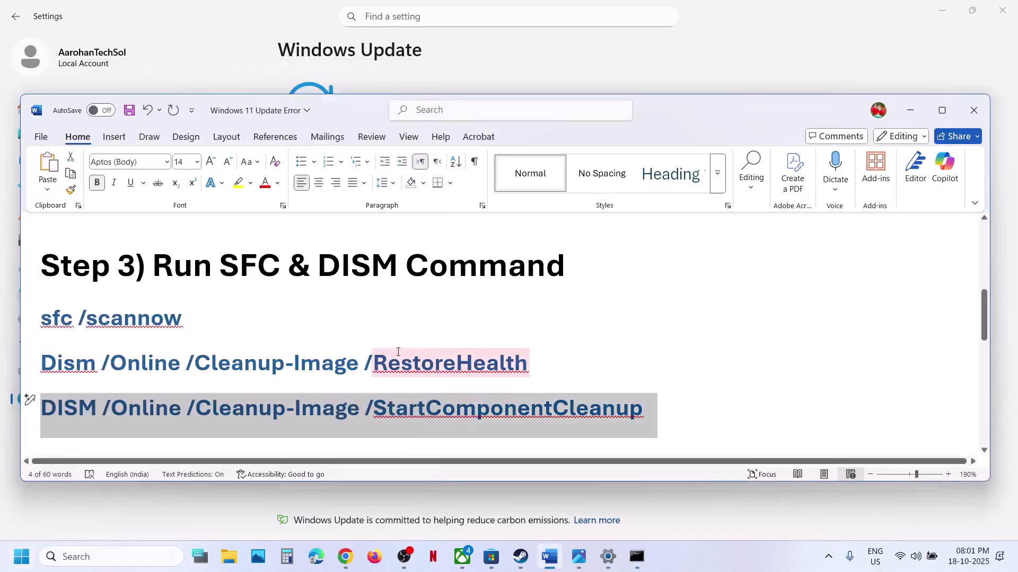
scroll(401, 349, down, 4)
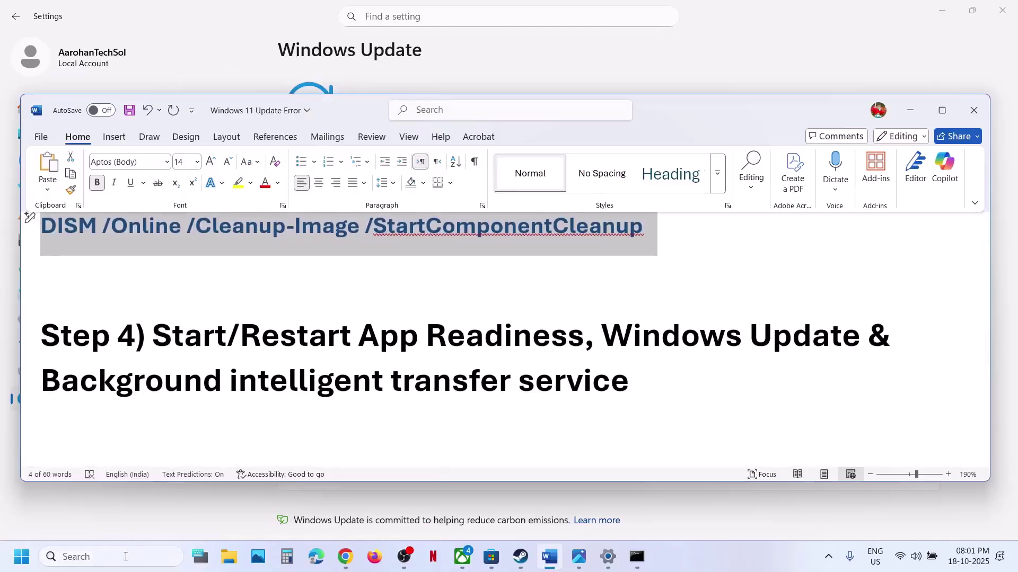
click(125, 557)
Step: Open Services and set App Readiness to Automatic startup, then start it
text(serv)
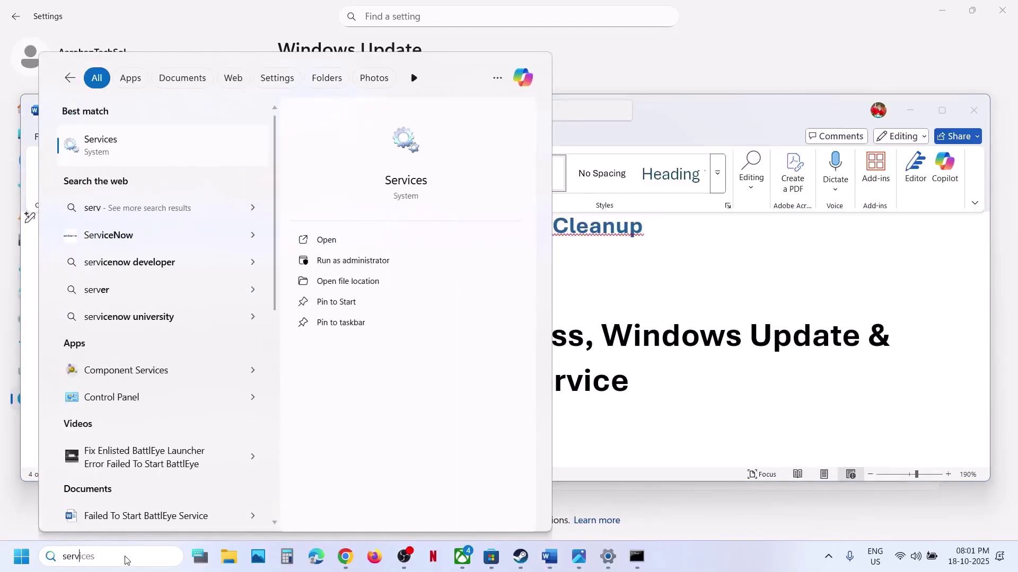
key(Return)
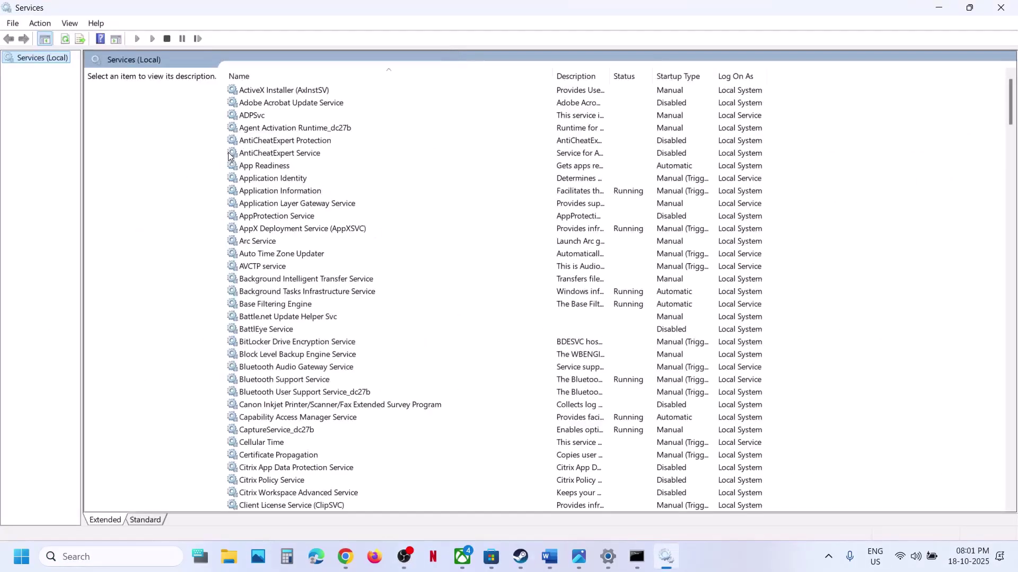
click(260, 166)
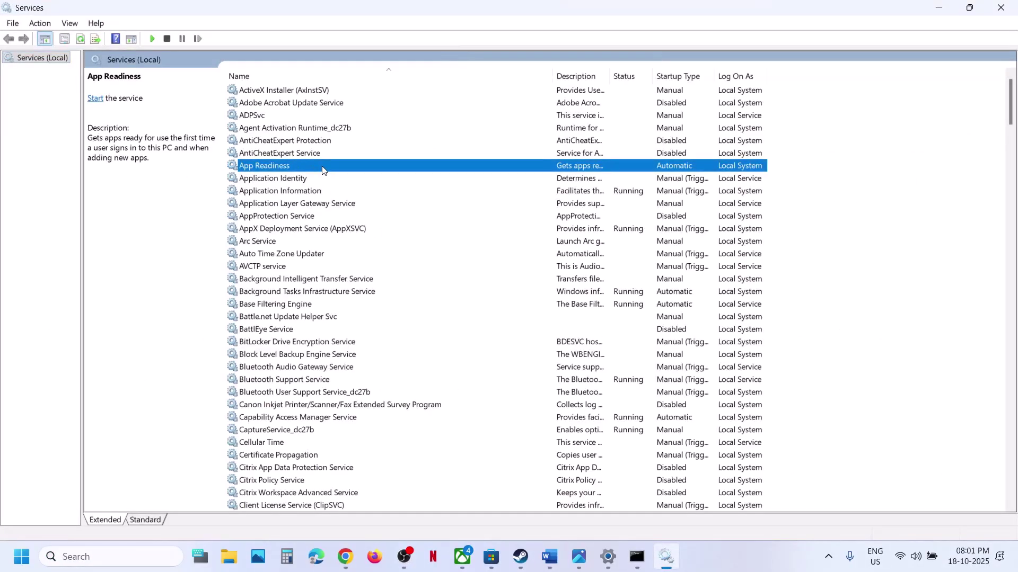
double_click(322, 171)
click(467, 262)
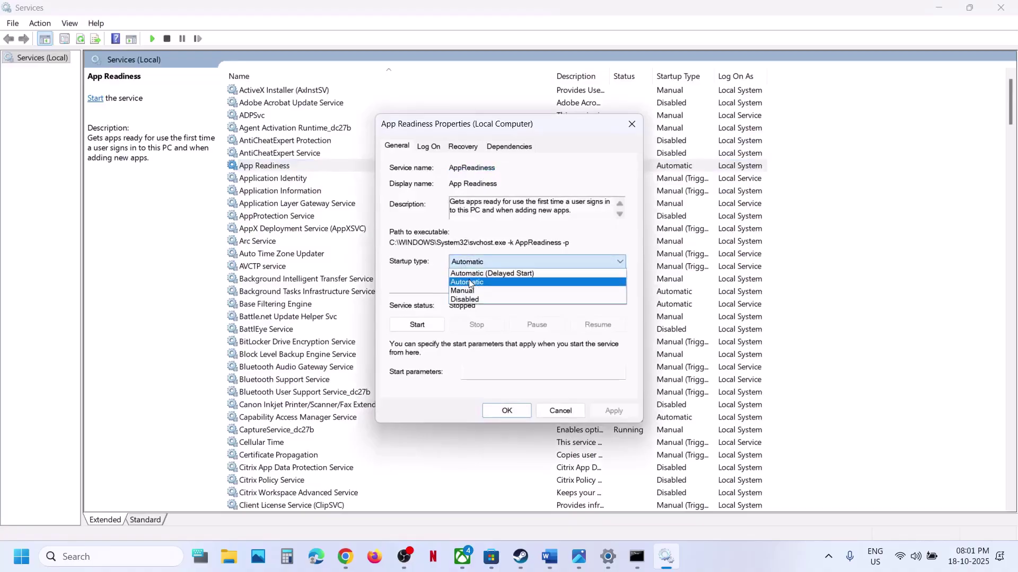
click(469, 283)
click(614, 411)
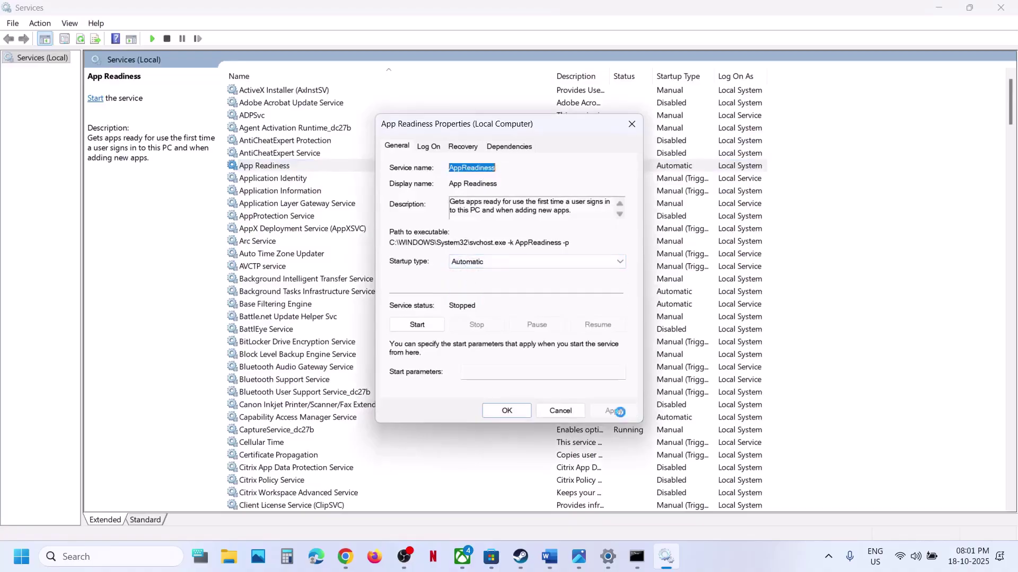
click(419, 325)
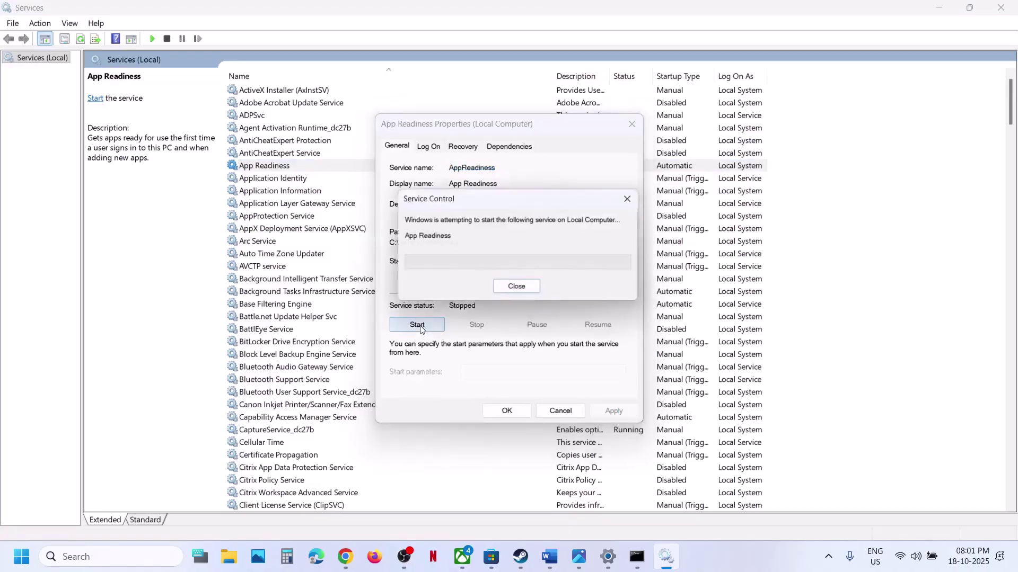
click(506, 411)
Step: Restart the App Readiness service and jump to services starting with W
right_click(303, 167)
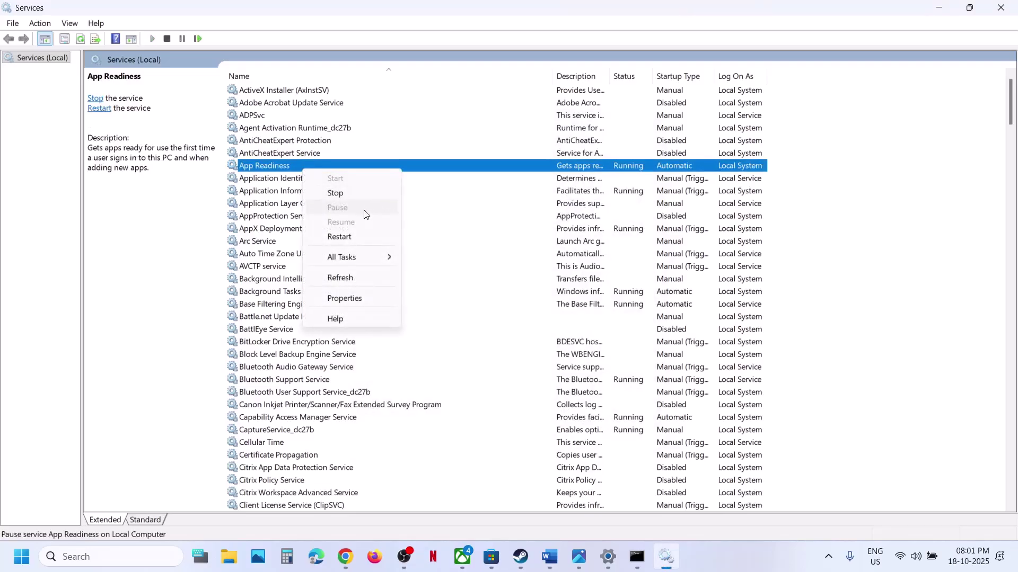
click(344, 237)
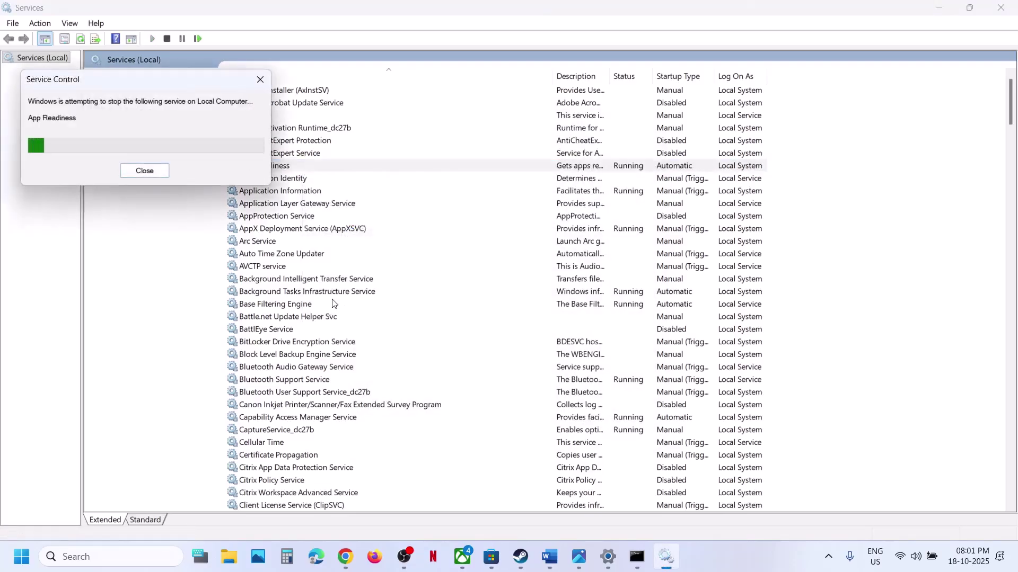
click(323, 366)
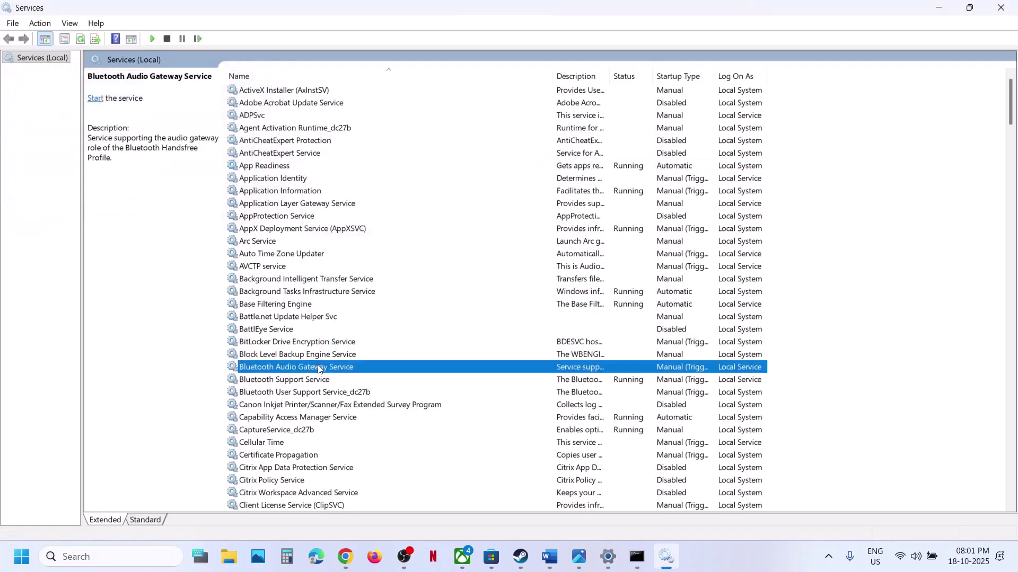
key(w)
scroll(318, 369, down, 15)
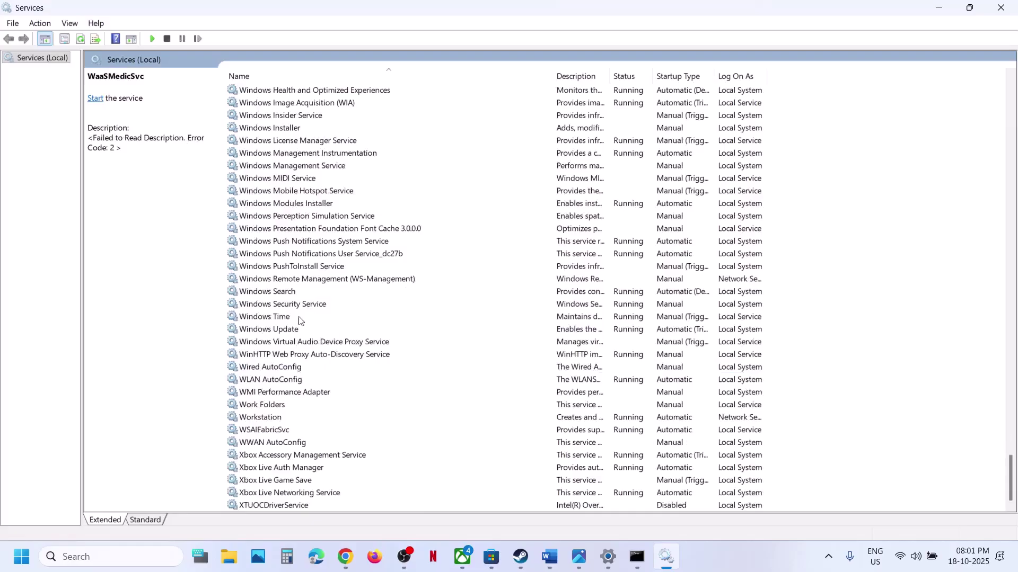
Step: Keep Windows Update on Automatic startup, apply it, and restart the service
click(295, 332)
double_click(323, 332)
click(467, 262)
click(479, 283)
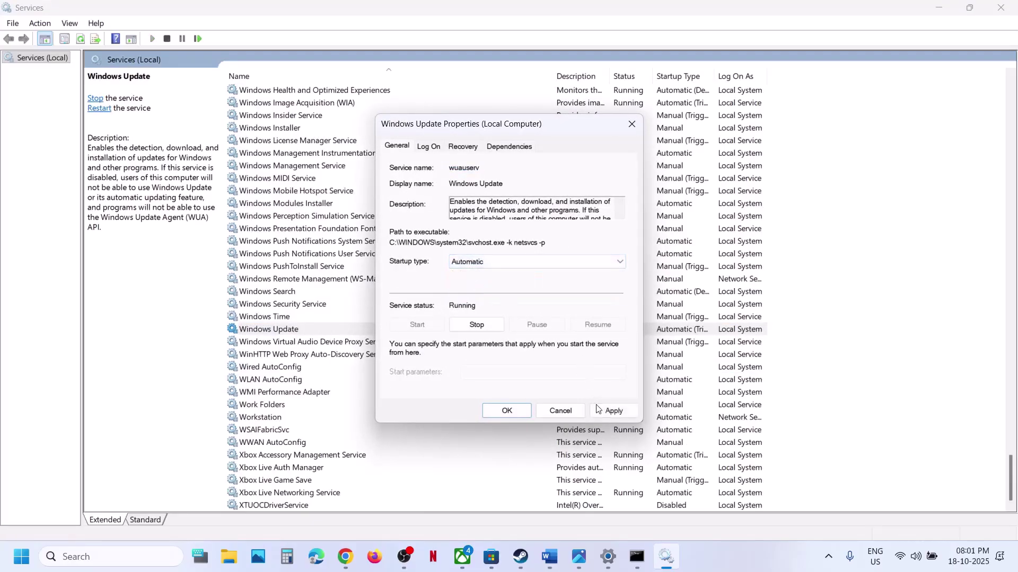
click(613, 411)
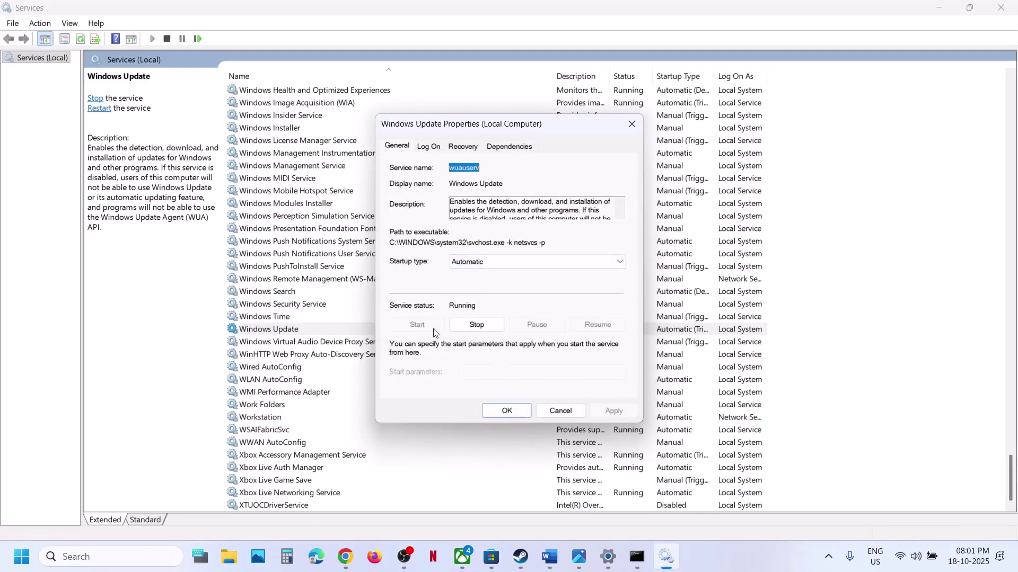
click(507, 411)
right_click(275, 328)
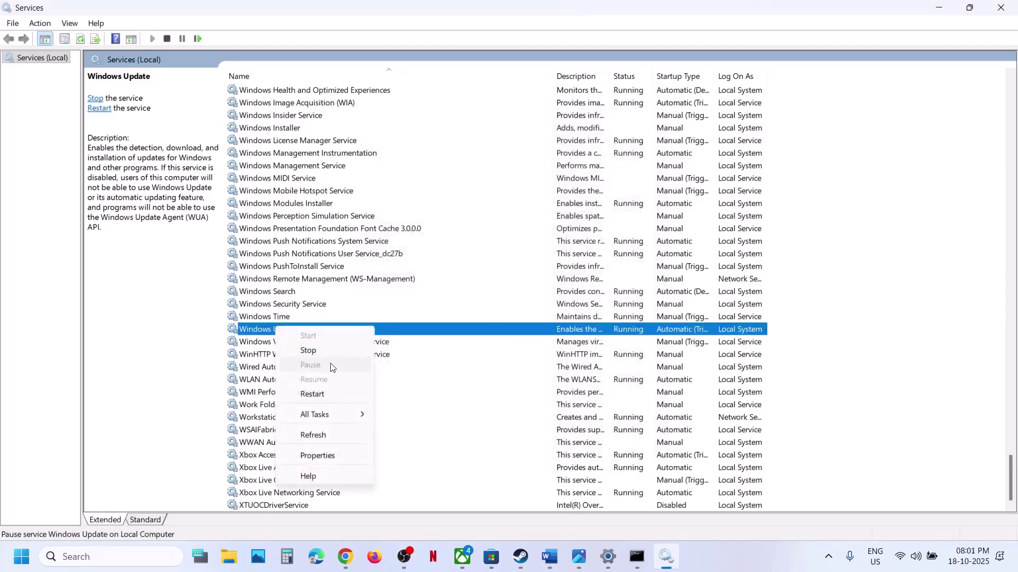
click(313, 394)
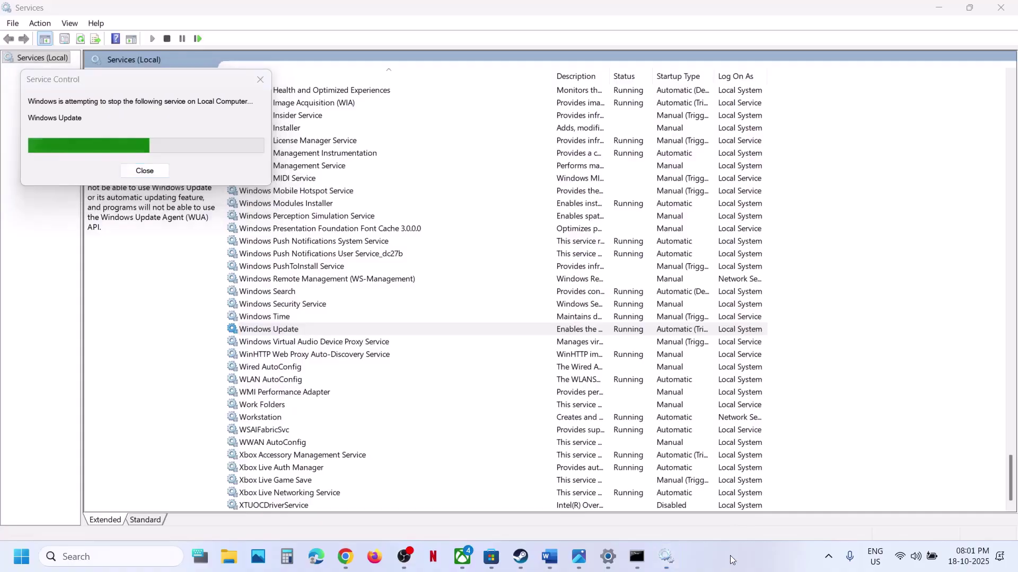
click(336, 213)
Step: Set Background Intelligent Transfer Service to Automatic startup and start it
key(b)
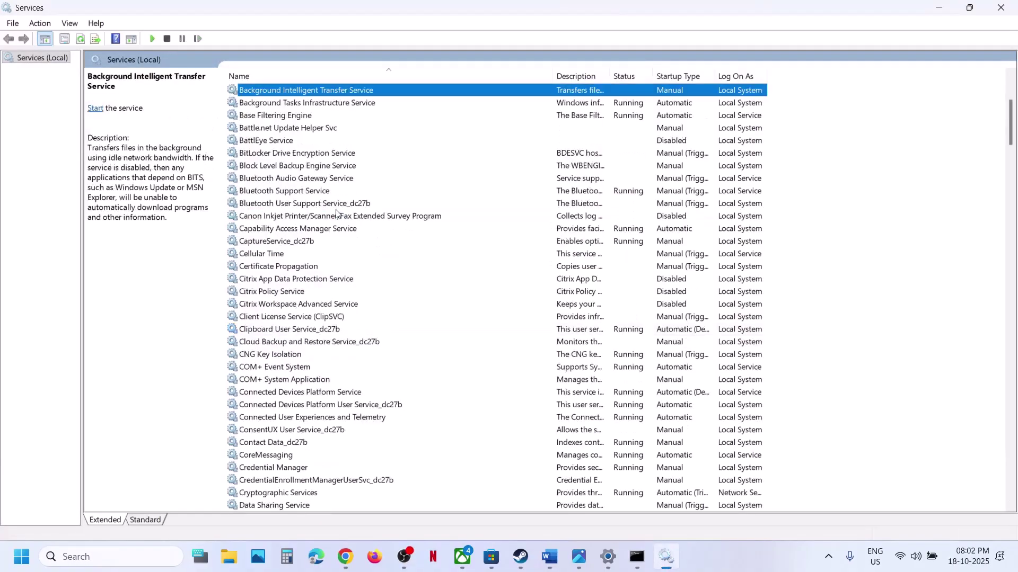
scroll(351, 233, up, 4)
double_click(350, 245)
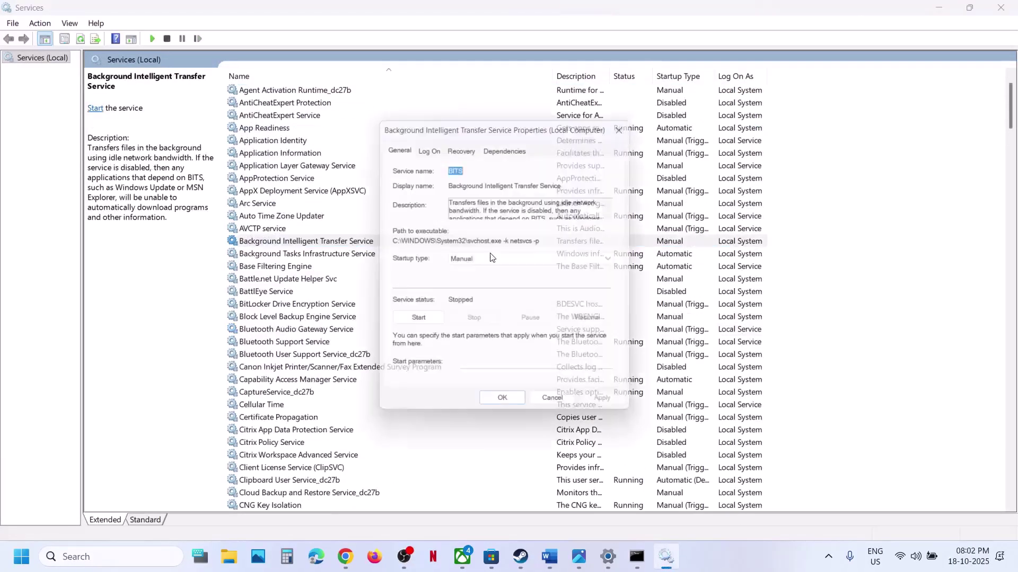
click(504, 261)
click(490, 282)
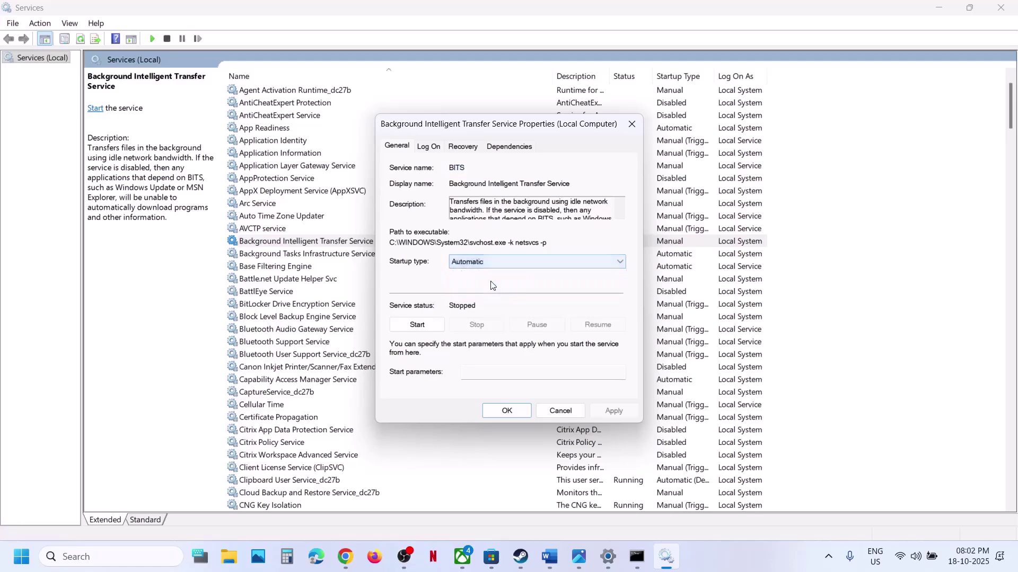
click(614, 411)
click(417, 325)
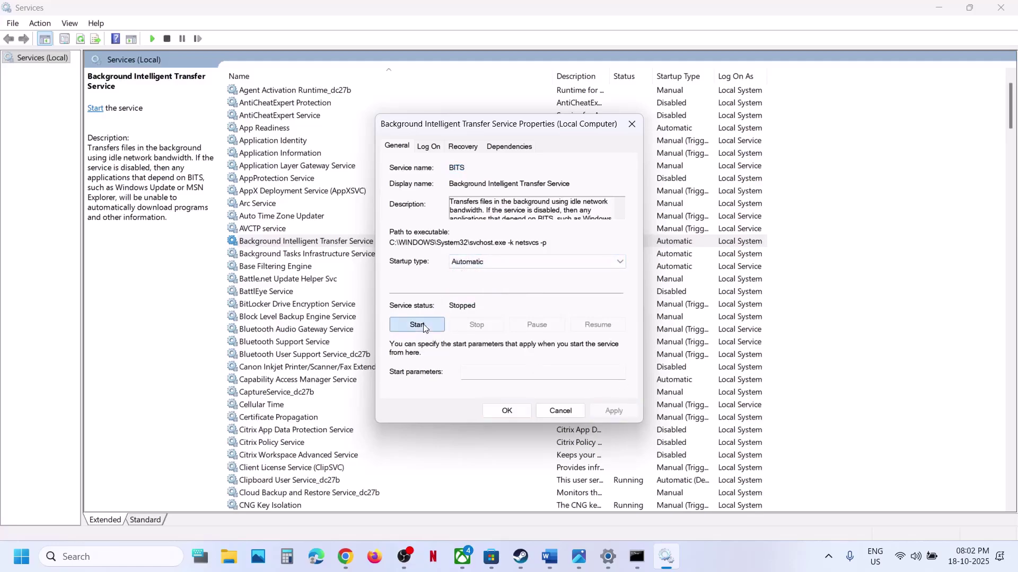
click(507, 411)
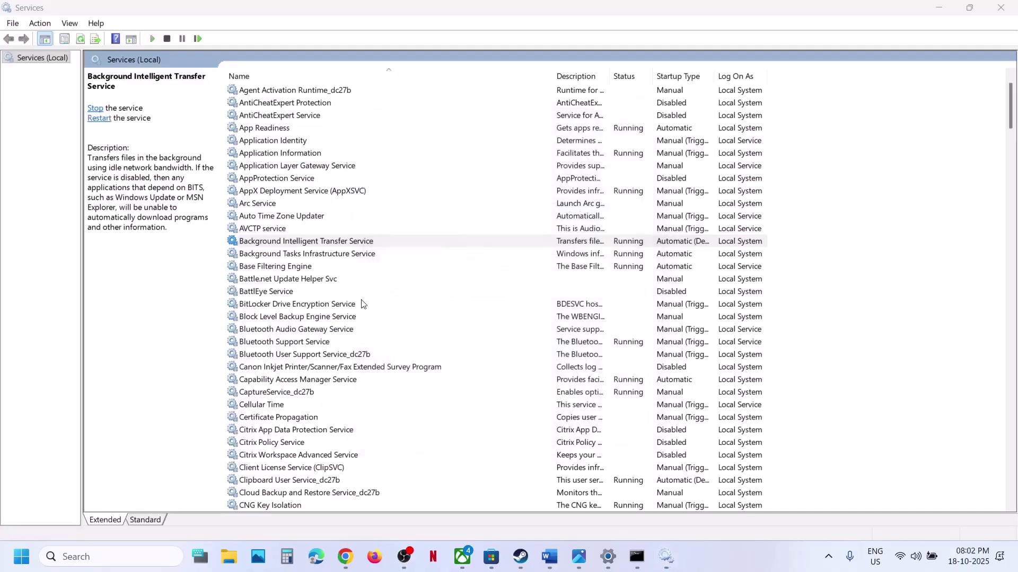
Step: Restart BITS, then bring the notes forward to Step 5 and Step 6
right_click(306, 244)
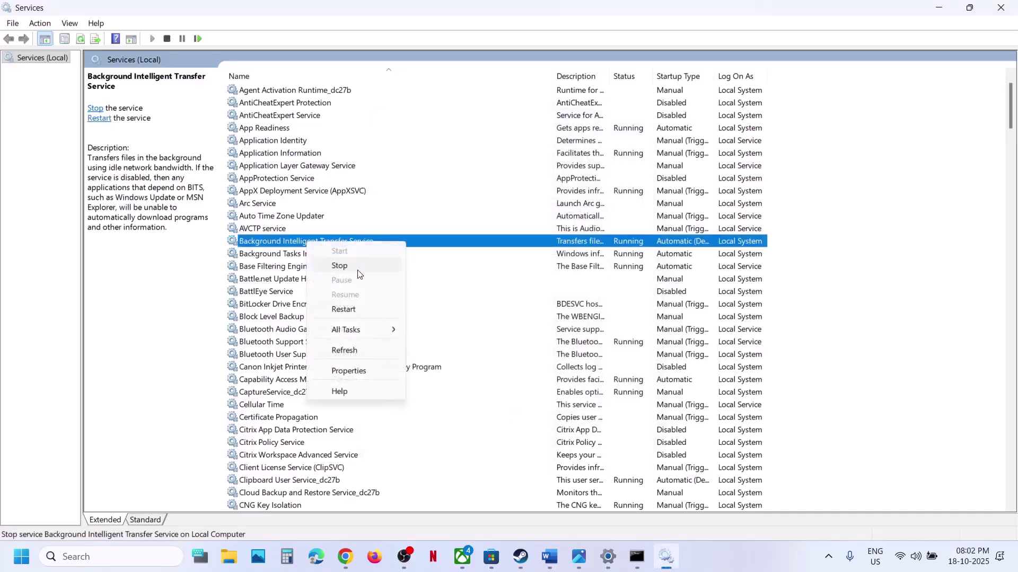
click(347, 310)
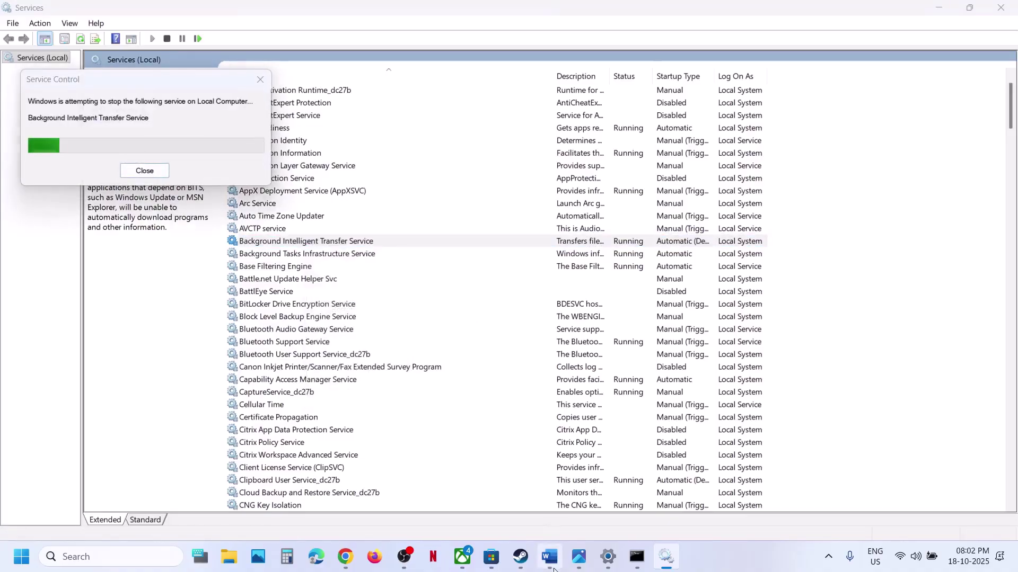
click(552, 566)
scroll(330, 407, down, 4)
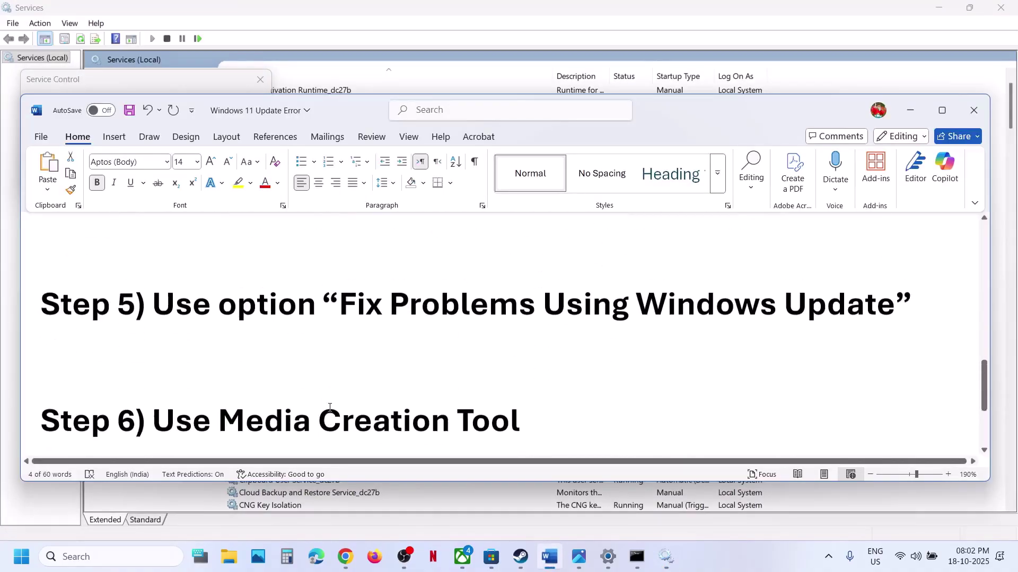
Step: Select the 'Fix Problems Using Windows Update' note and view the update history
scroll(336, 382, up, 1)
drag(338, 375, 834, 372)
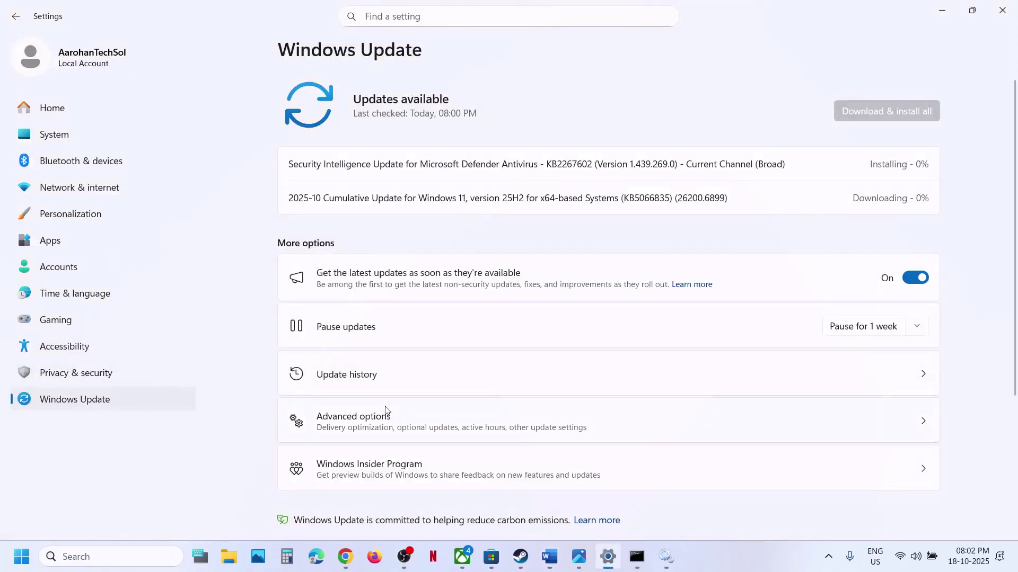
click(369, 375)
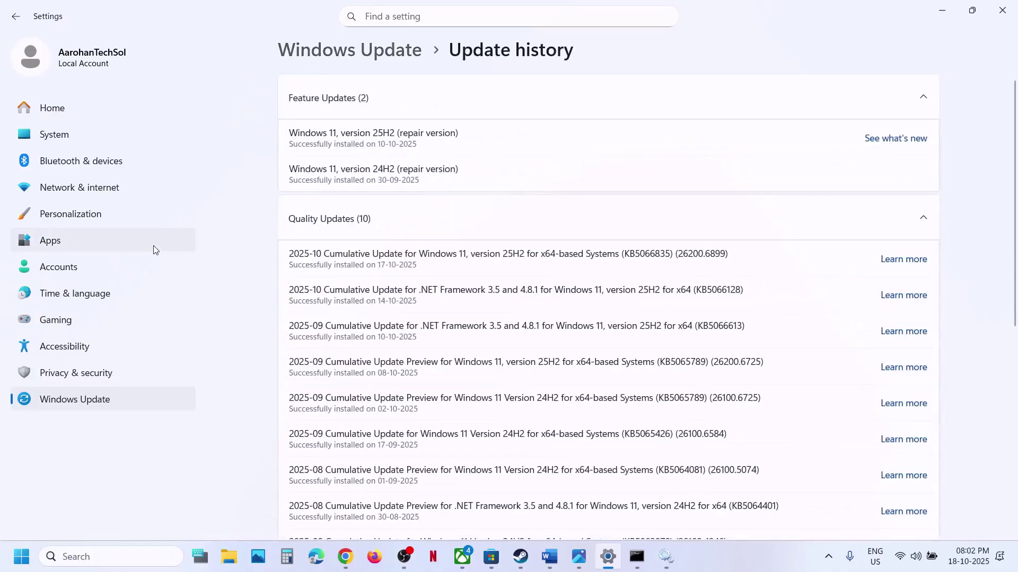
Step: Open Advanced options > Recovery, then scroll the notes to Step 6, Use Media Creation Tool
click(87, 405)
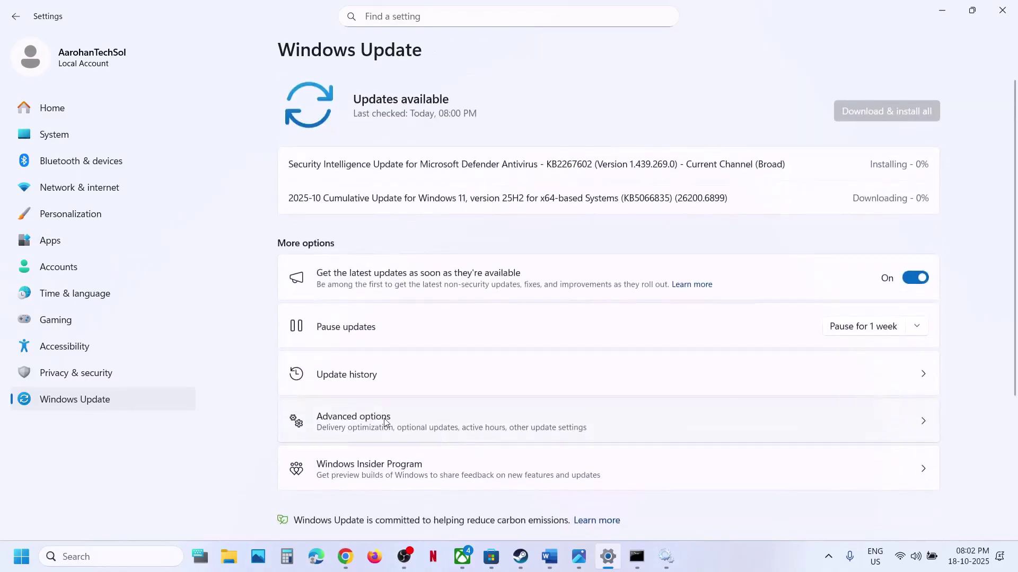
click(386, 422)
scroll(386, 422, down, 3)
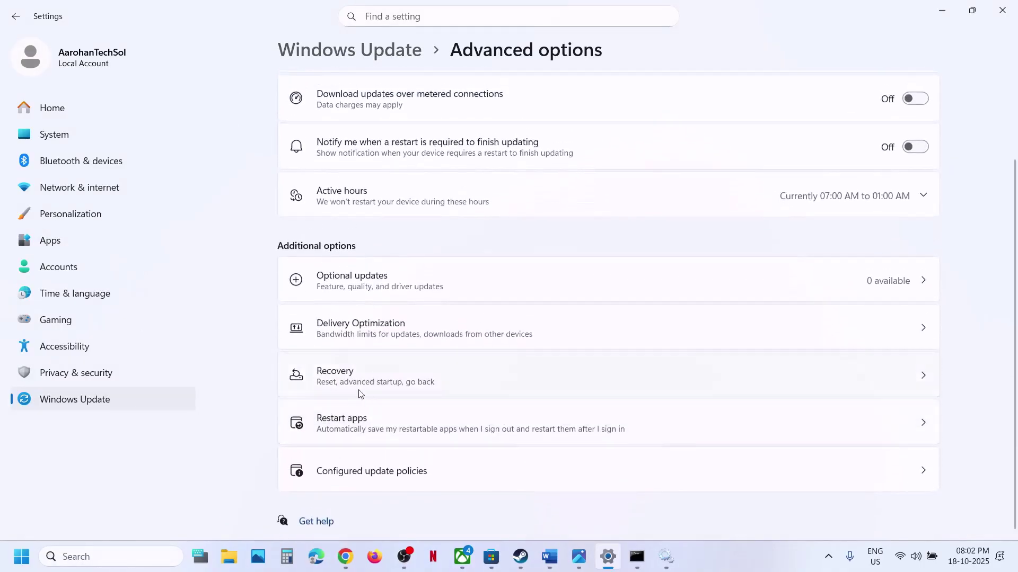
click(386, 382)
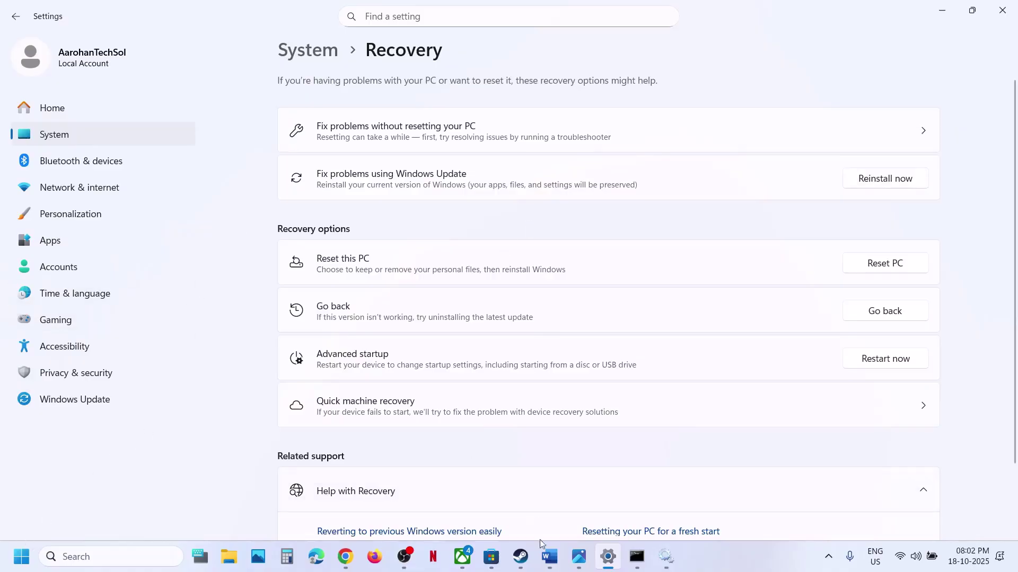
click(549, 557)
scroll(379, 376, down, 4)
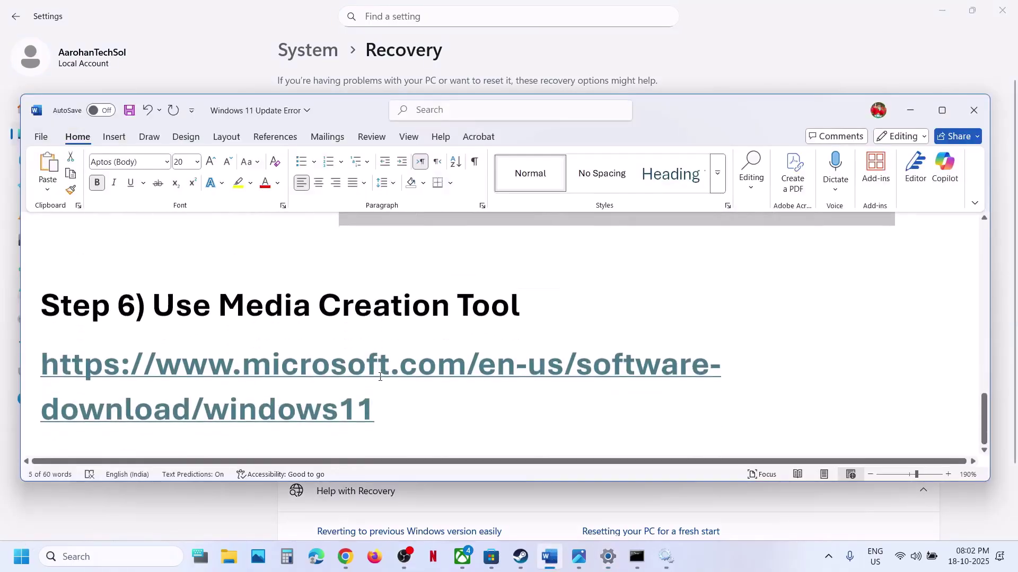
Step: Download MediaCreationTool.exe (20.4 MB) from the Create Windows 11 Installation Media section
ctrl+click(379, 376)
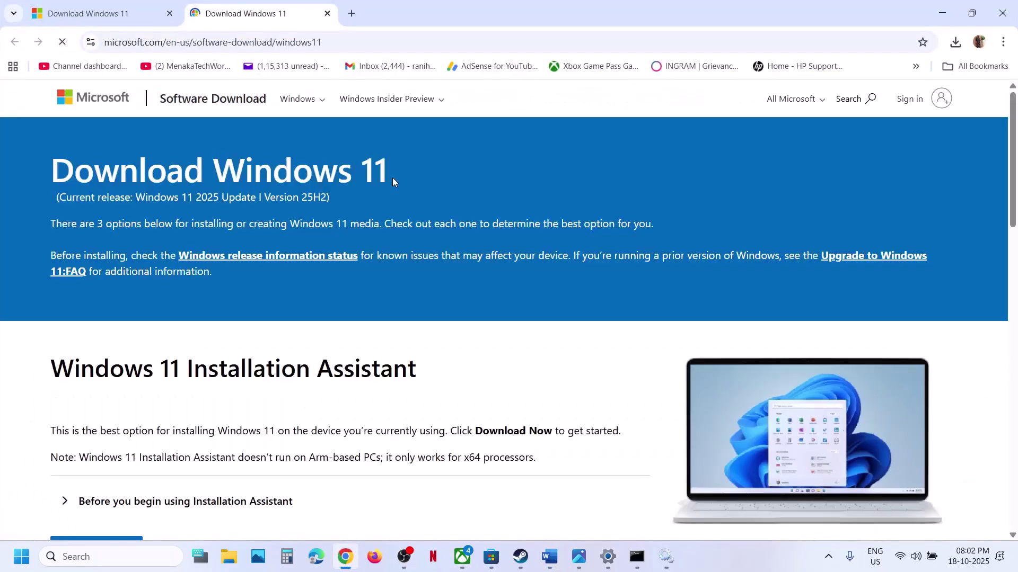
scroll(257, 360, down, 4)
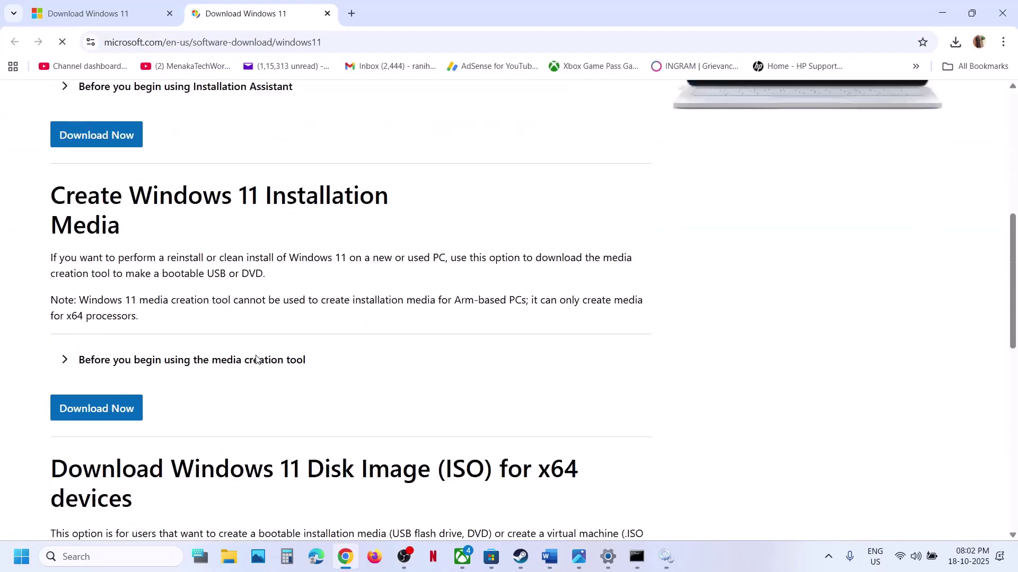
click(124, 403)
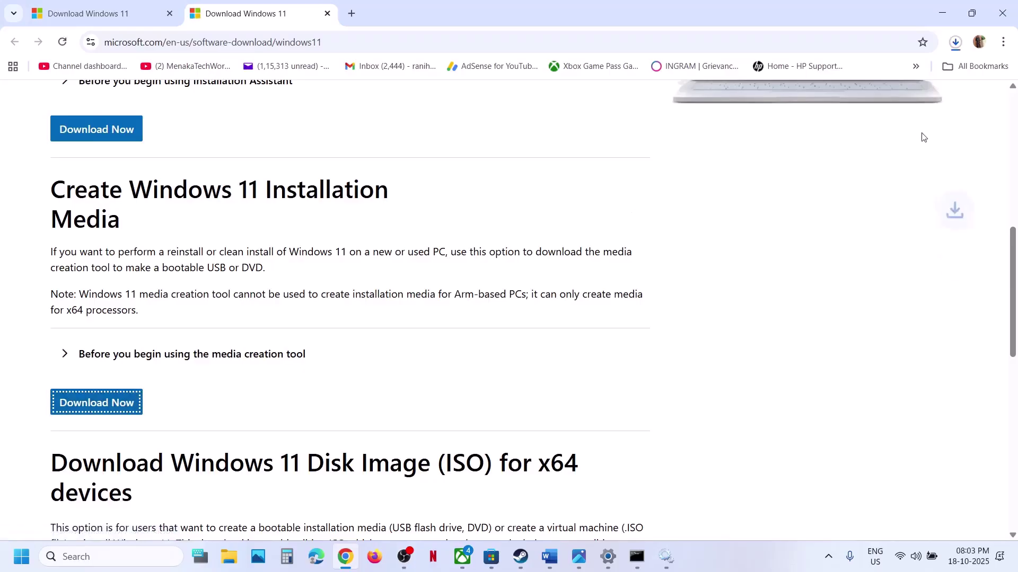
click(955, 43)
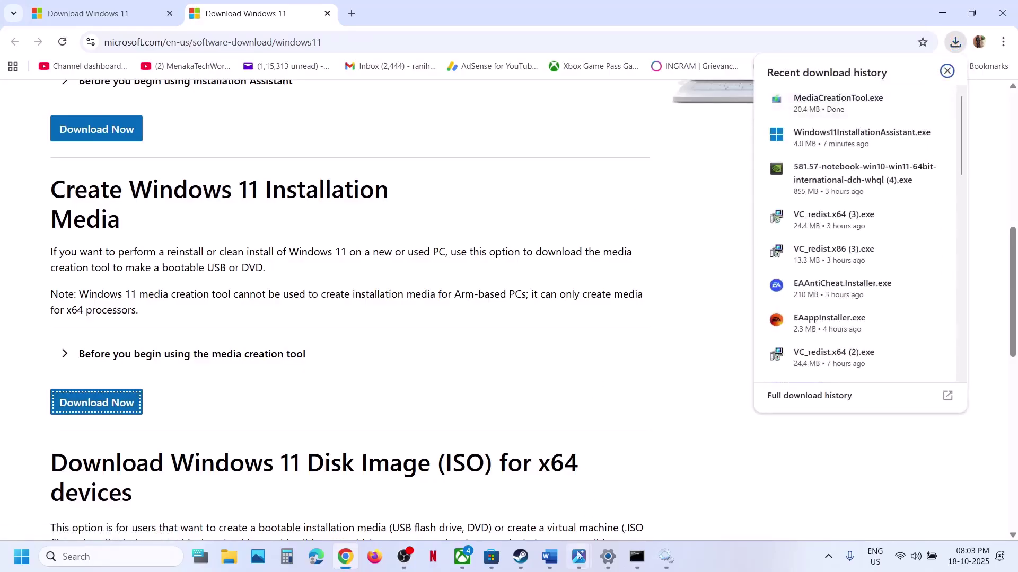
Step: Open 1.png in Photos and page through the ISO media-creation screenshots to the 8.png desktop view
mouse_move(578, 556)
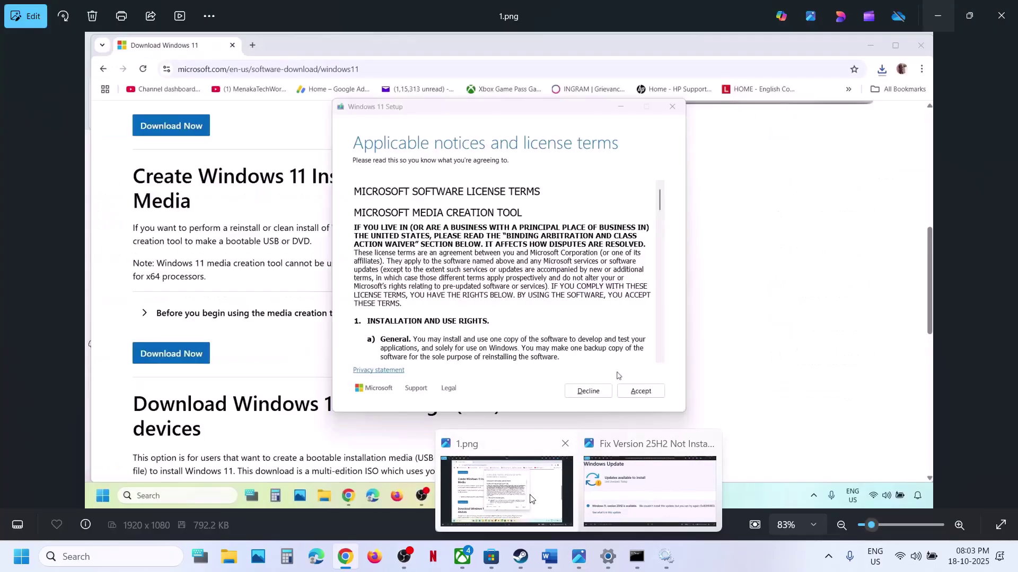
click(531, 499)
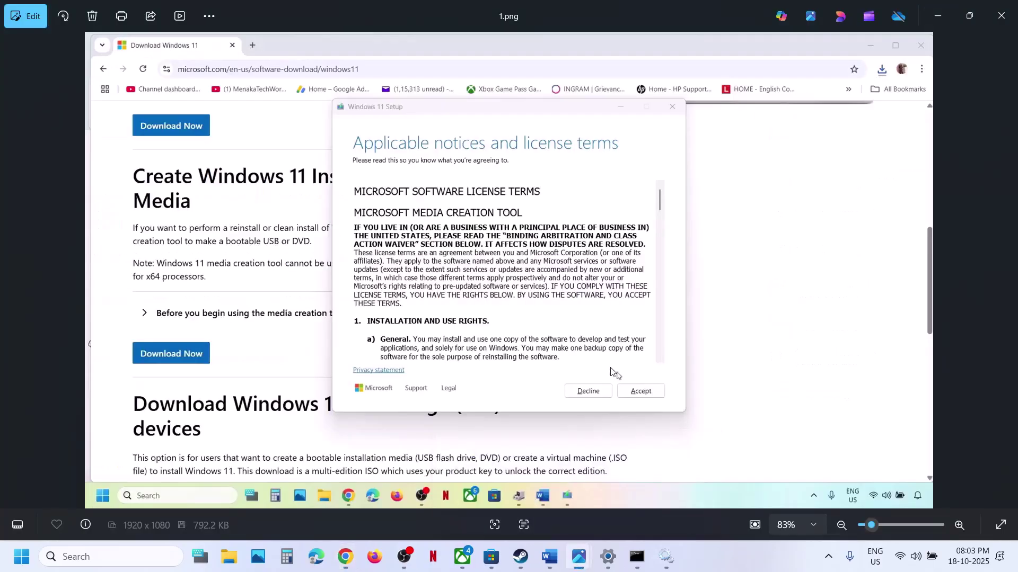
key(Right)
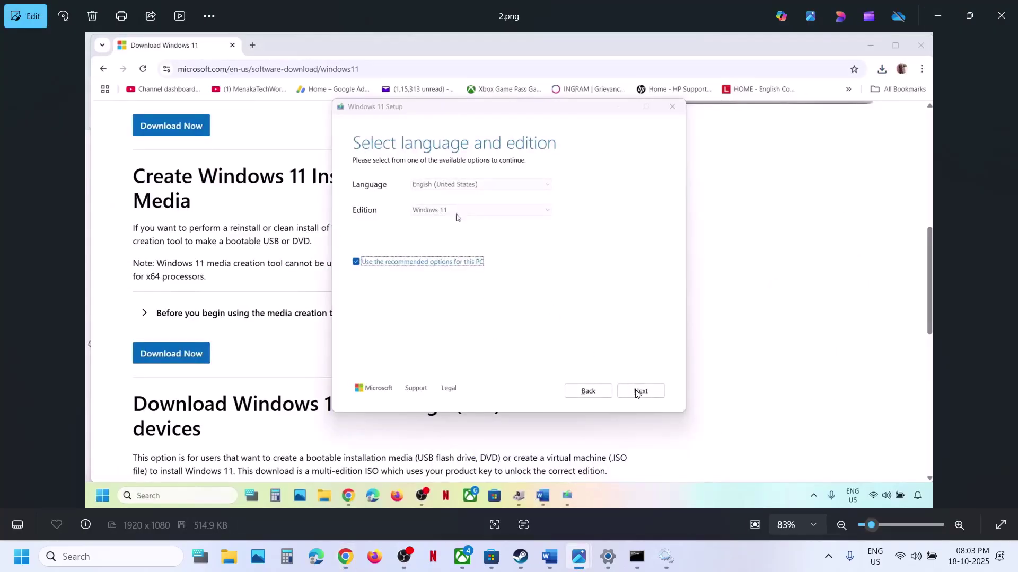
key(Right)
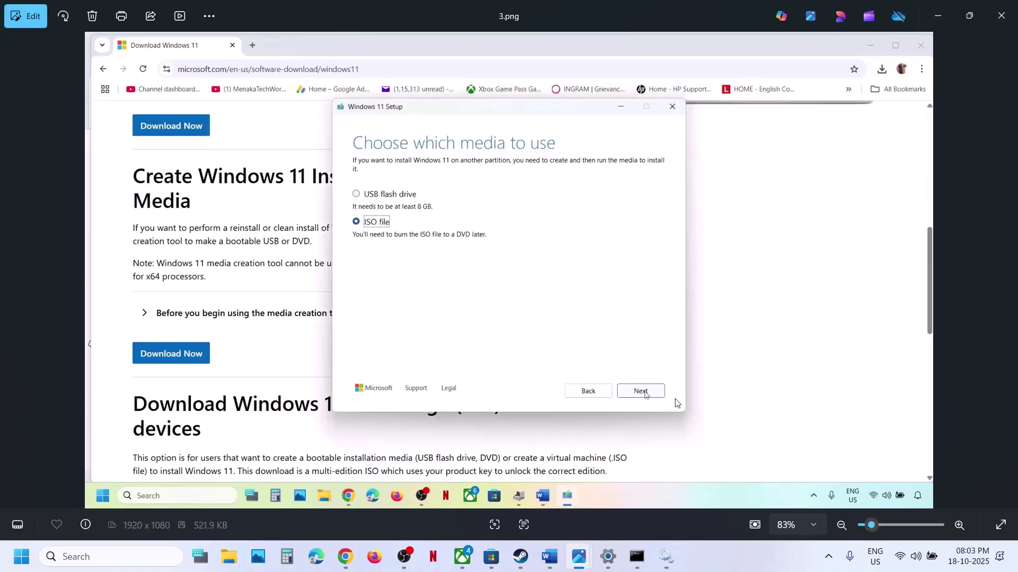
key(Right)
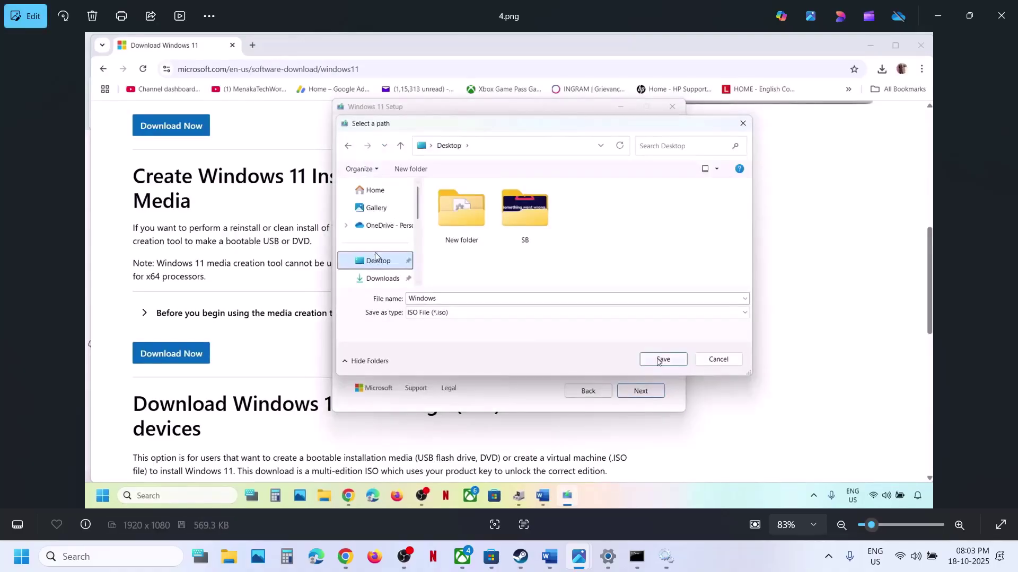
key(Right)
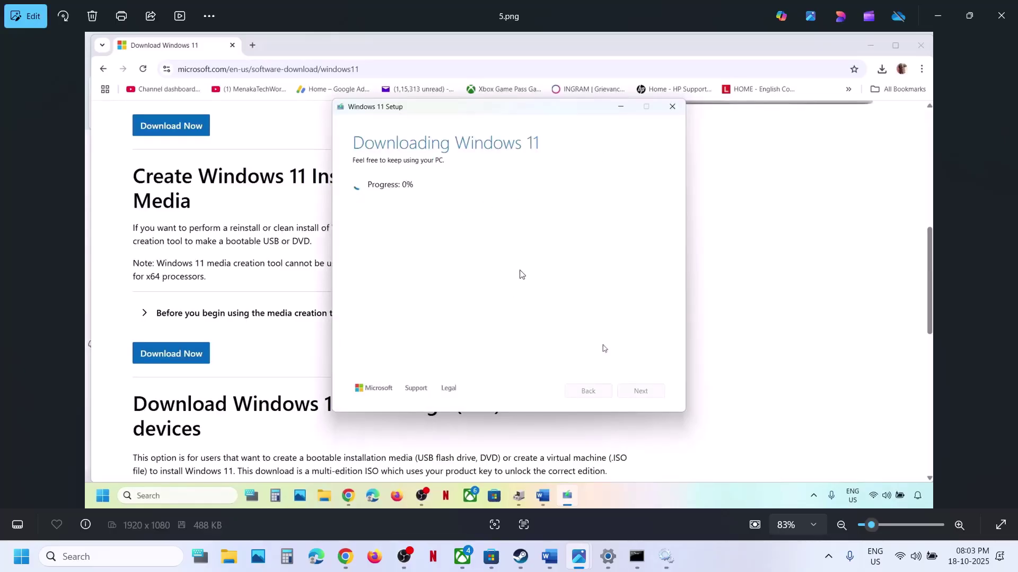
key(Right)
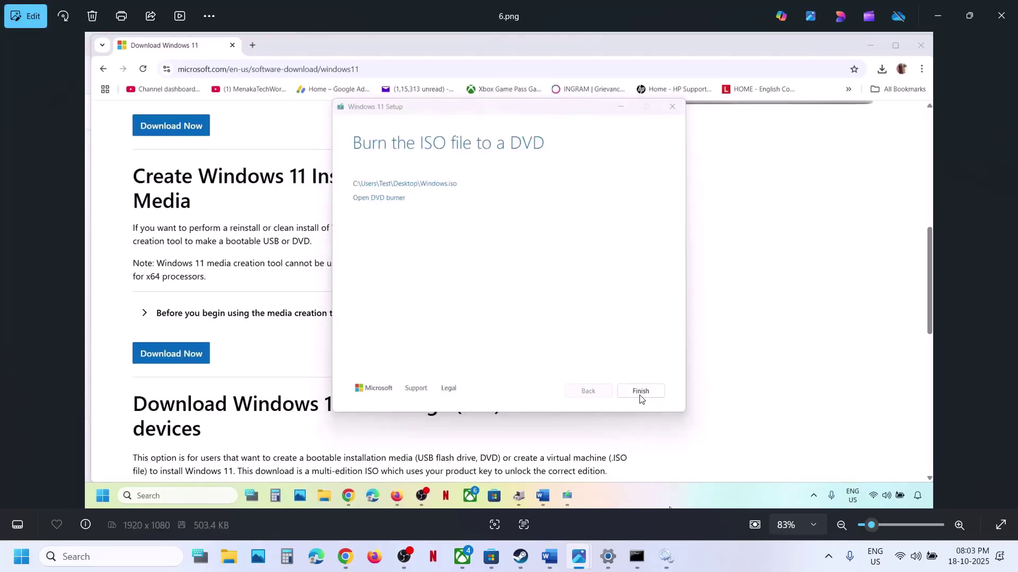
key(Right)
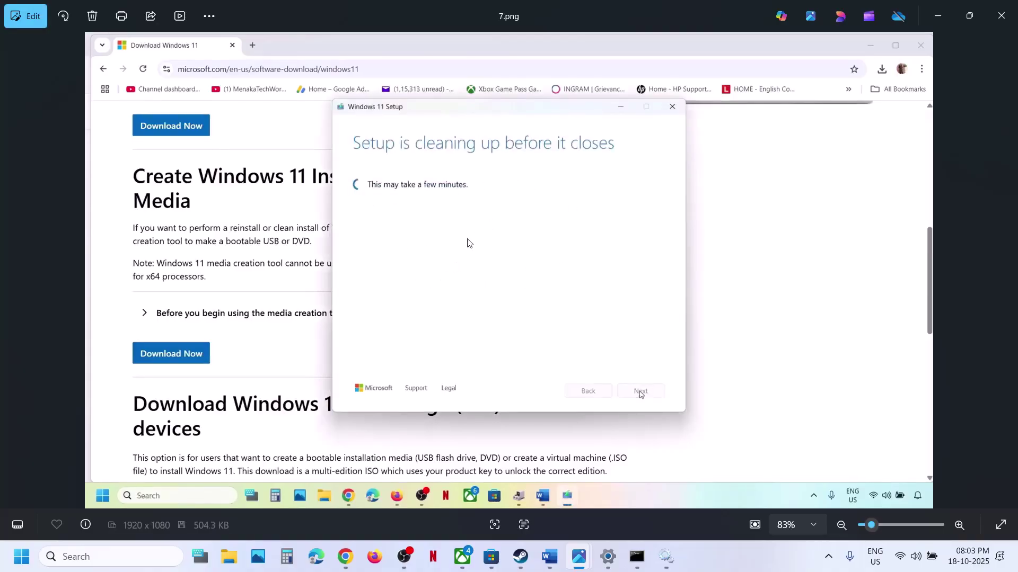
key(Right)
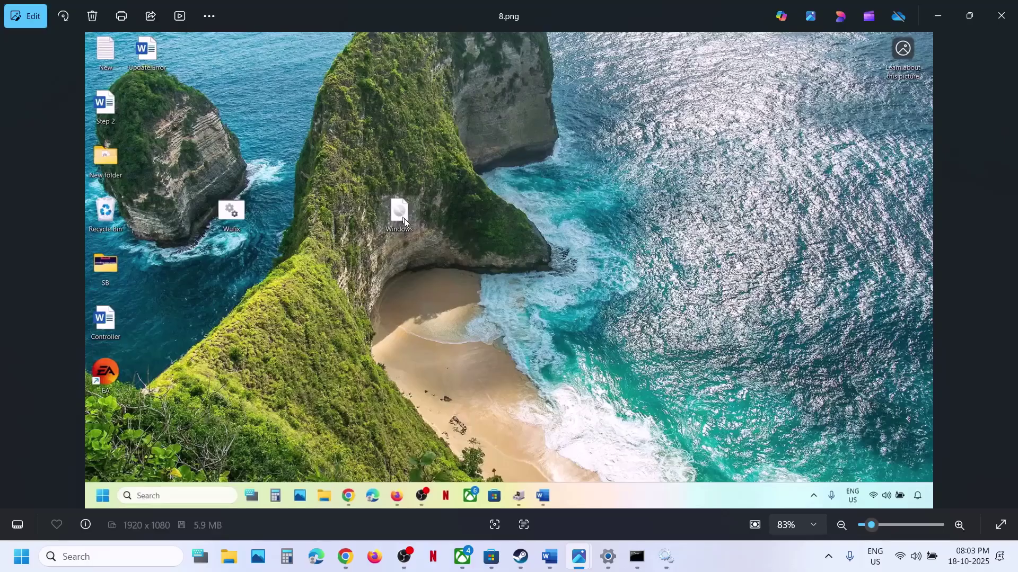
Step: Page from the opened ISO contents through permission, setup and license screenshots to 13.png, Ready to install
key(Right)
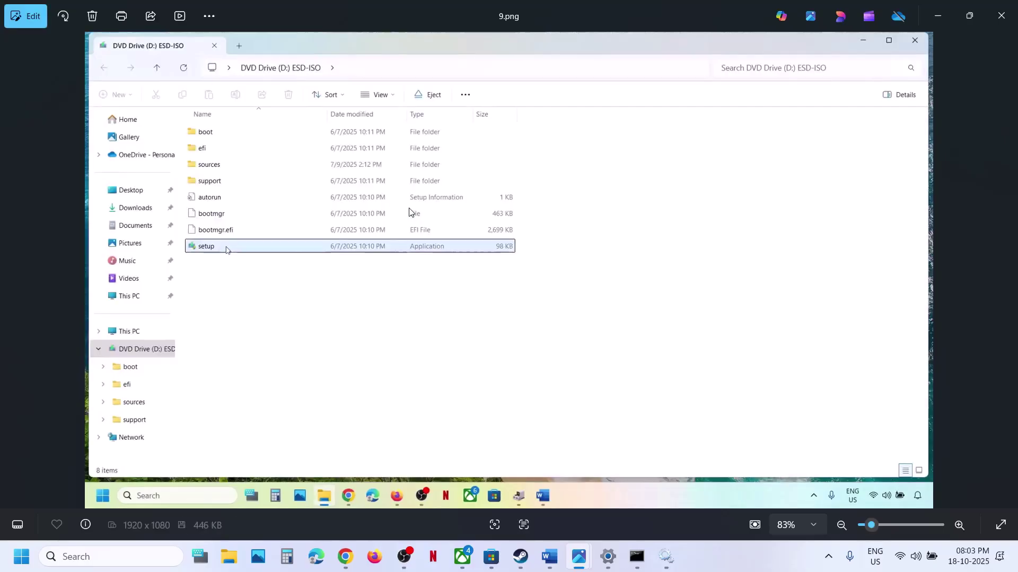
key(Right)
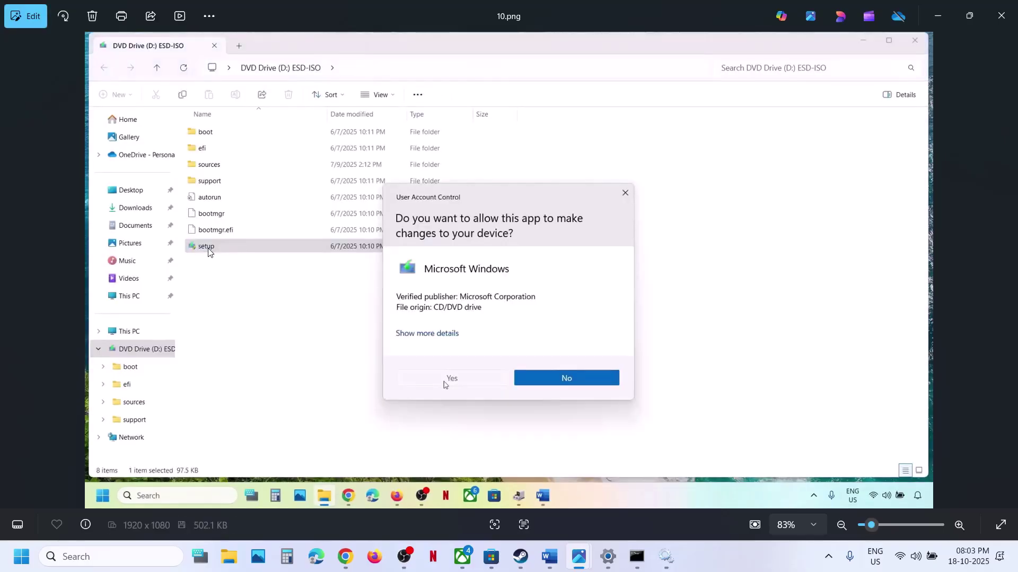
key(Right)
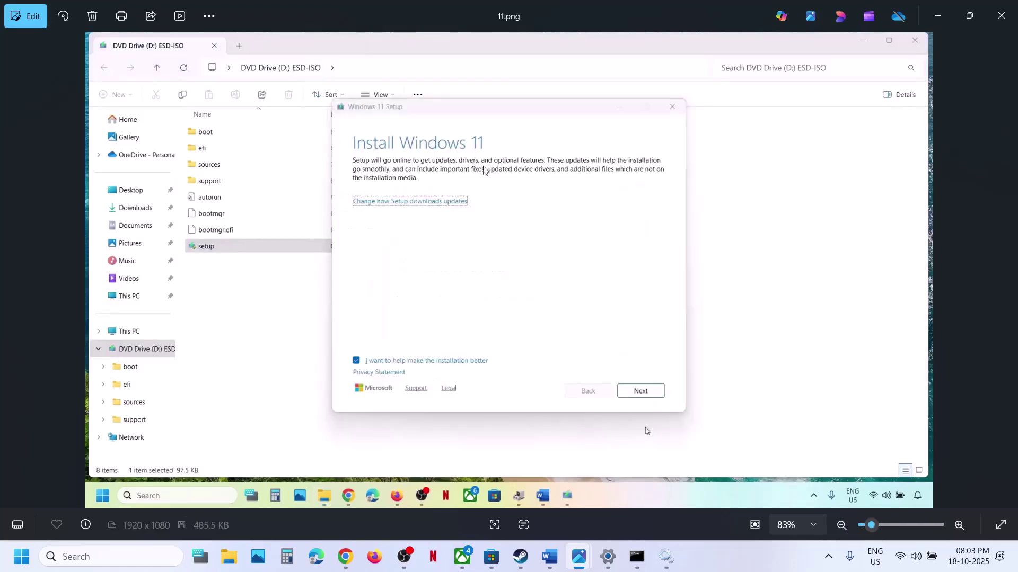
key(Right)
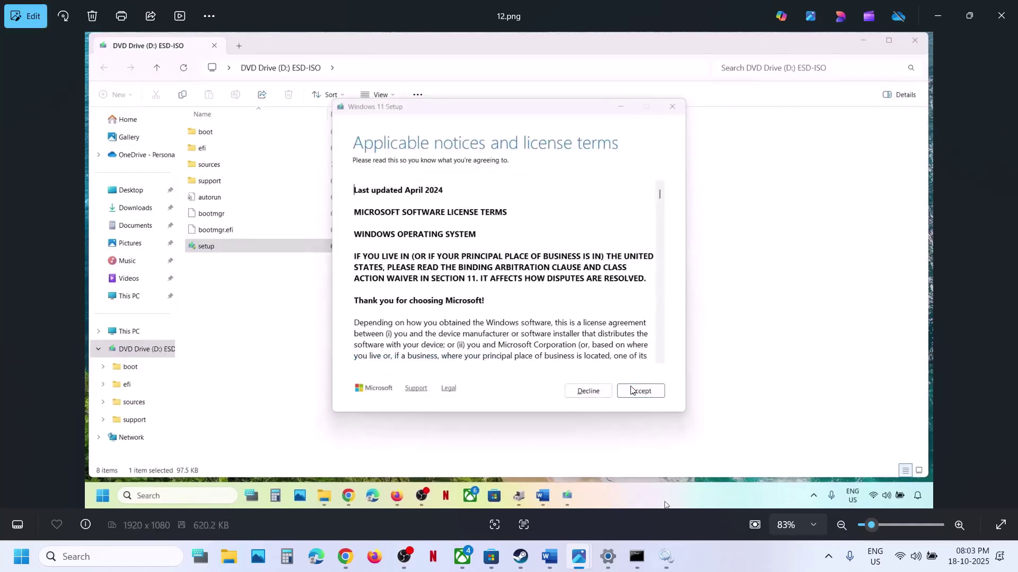
key(Right)
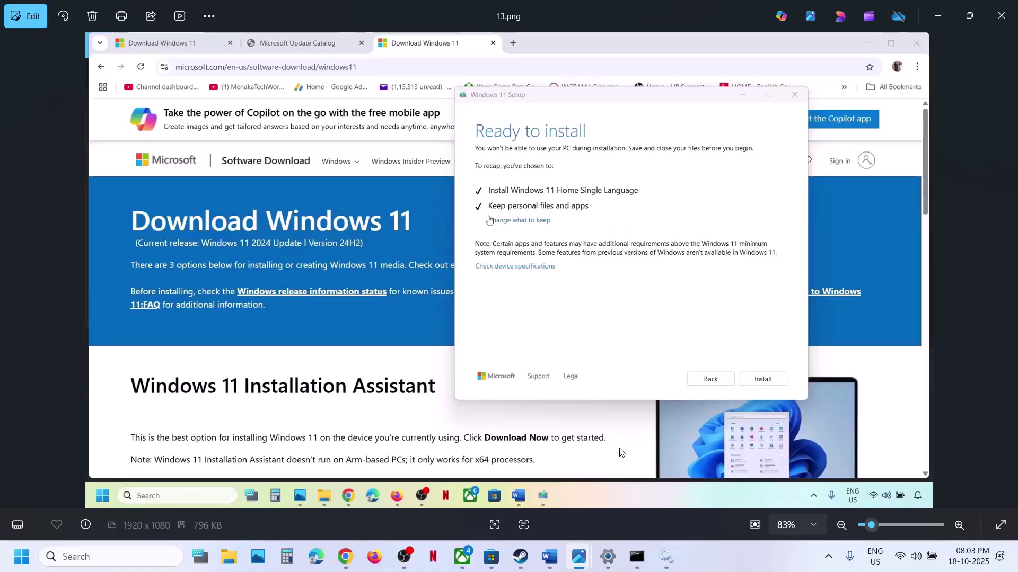
Step: Switch Photos to the Fix Version 25H2 window showing the 0x800f0983 install failure
mouse_move(581, 556)
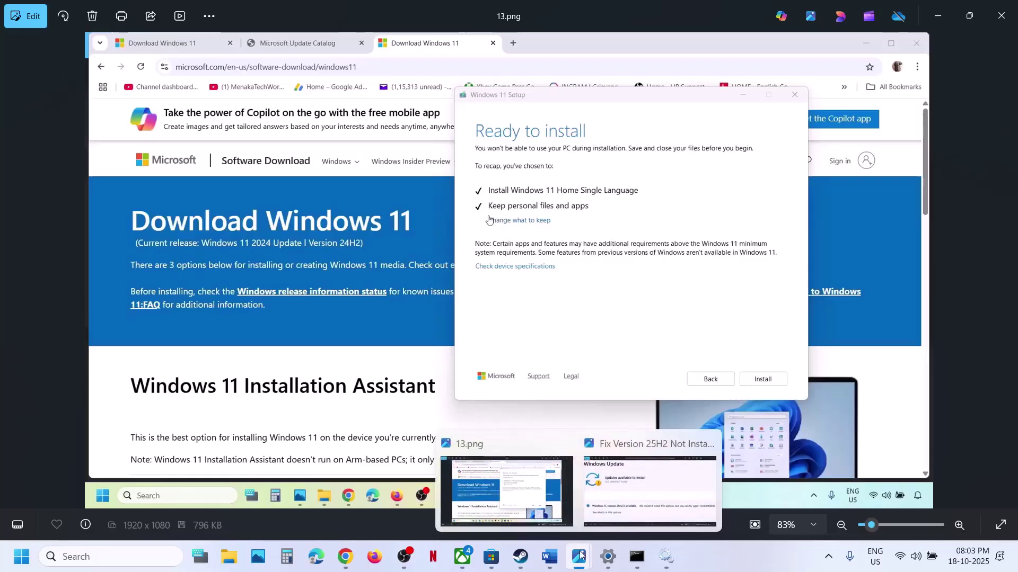
click(629, 510)
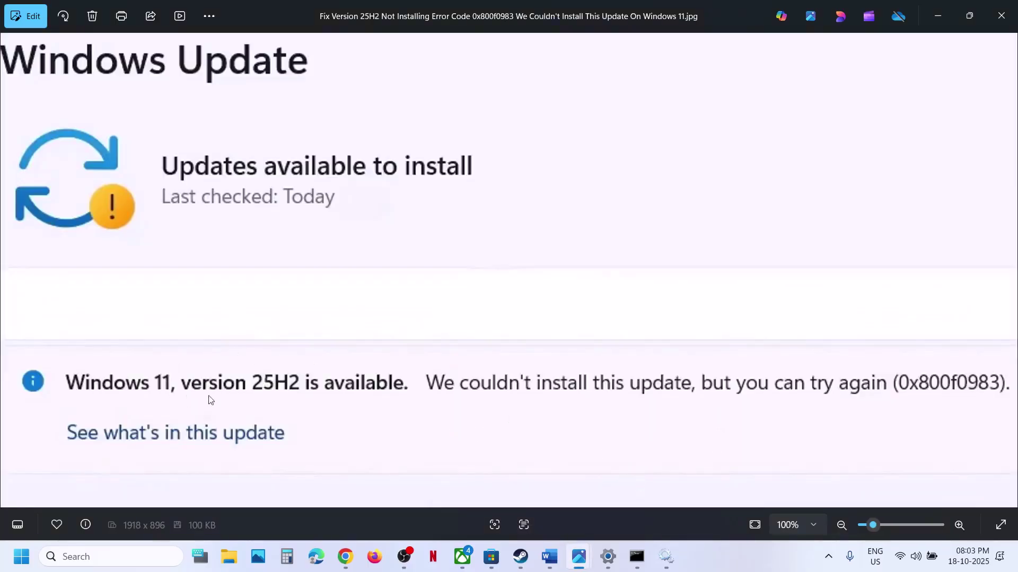